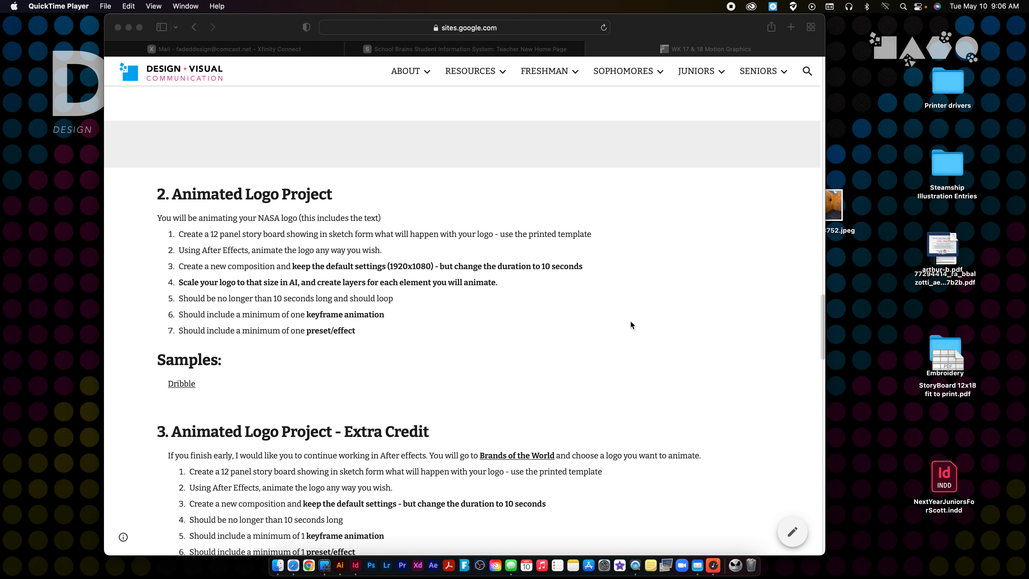
Examine the composition size and settings requirement in the Animated Logo Project instructions.
{"action": "left_click", "coordinate": [186, 269]}
{"action": "left_click_drag", "start_coordinate": [182, 267], "coordinate": [401, 271]}
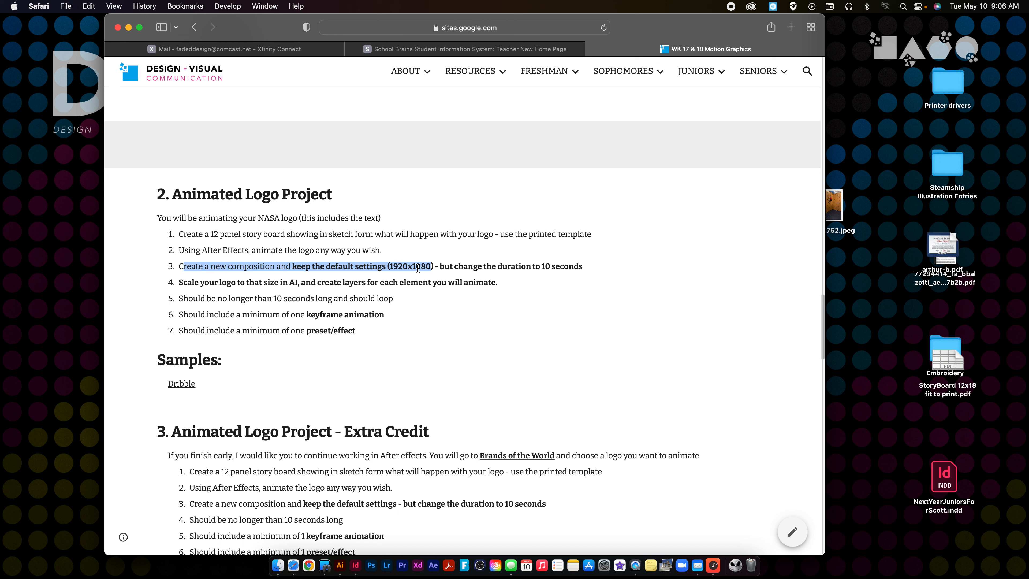
{"action": "left_click", "coordinate": [476, 322]}
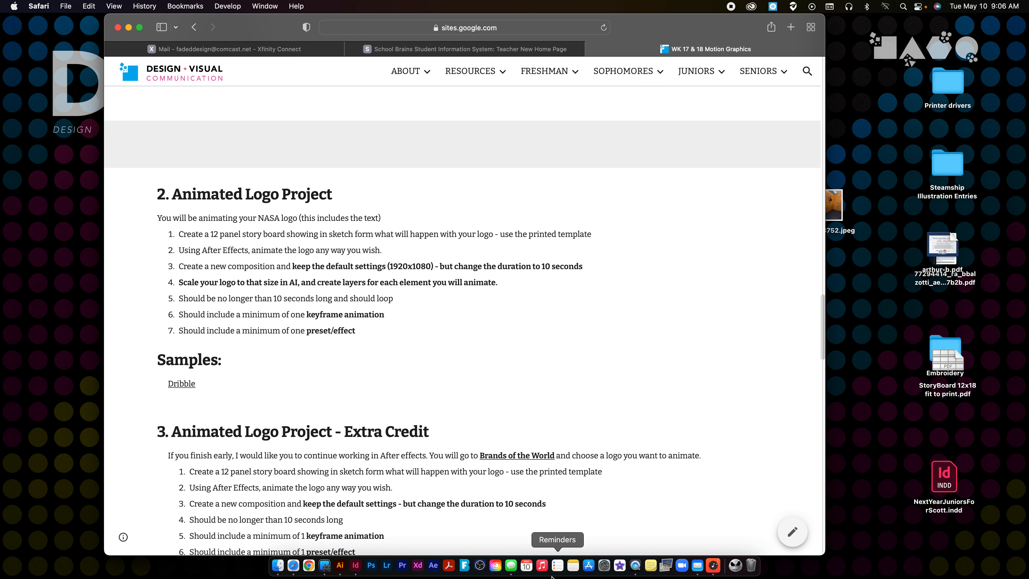
Launch After Effects, switch to Illustrator and open the recent file DVCLogo.ai.
{"action": "left_click", "coordinate": [428, 567]}
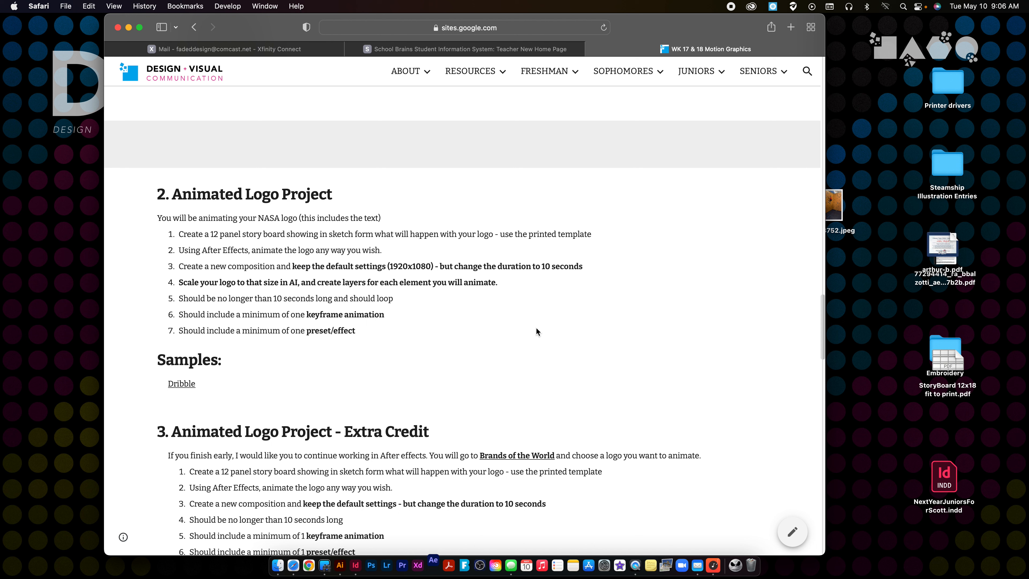
{"action": "left_click", "coordinate": [340, 566]}
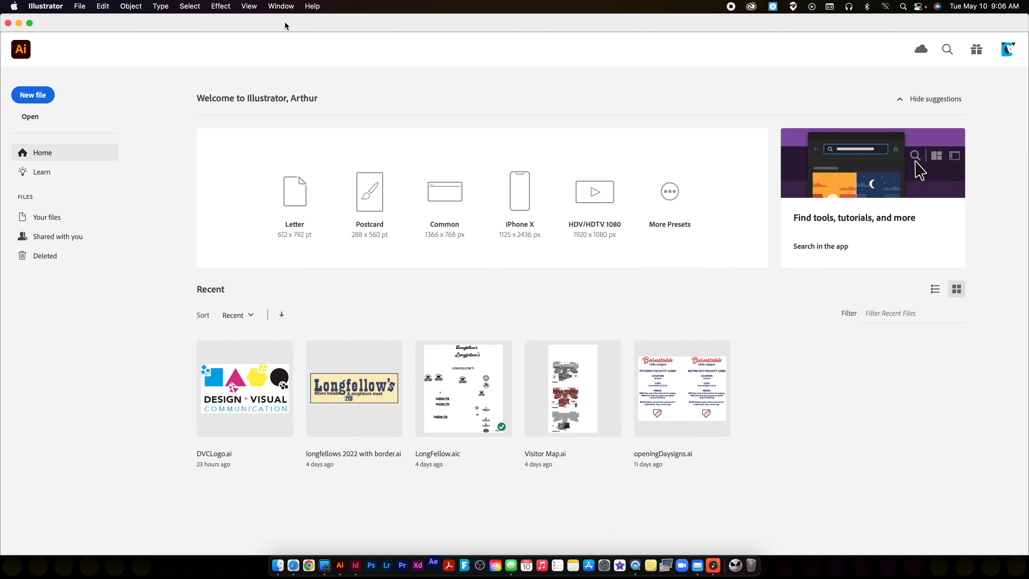
{"action": "left_click", "coordinate": [291, 405]}
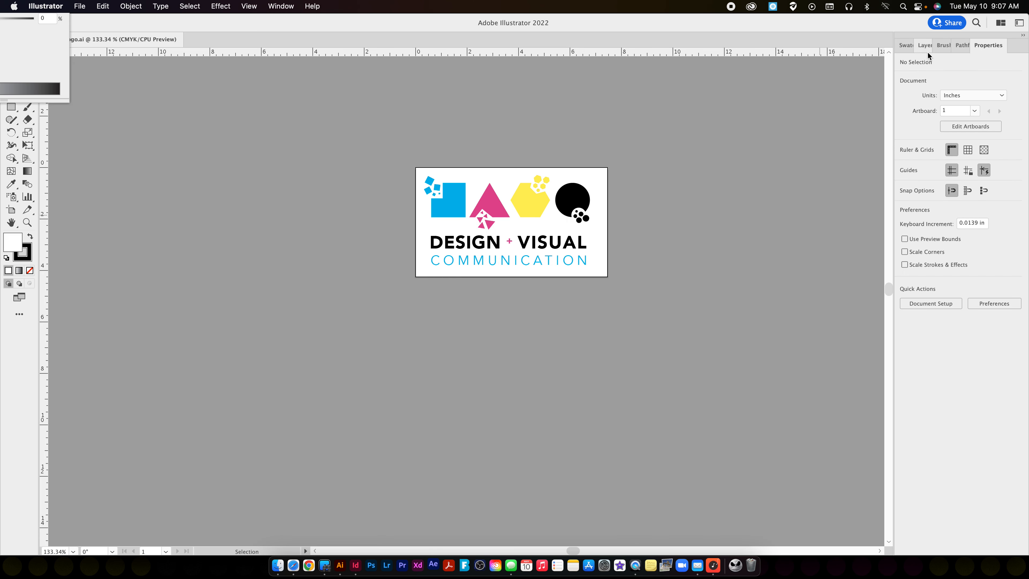
Show the document's layer list and close the floating Color palette.
{"action": "left_click", "coordinate": [927, 50]}
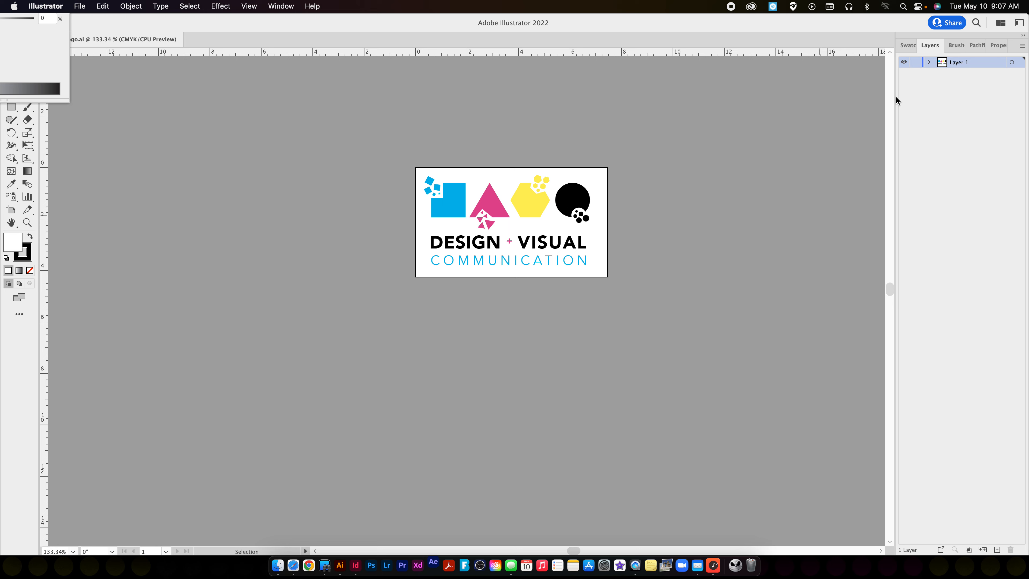
{"action": "left_click", "coordinate": [51, 71]}
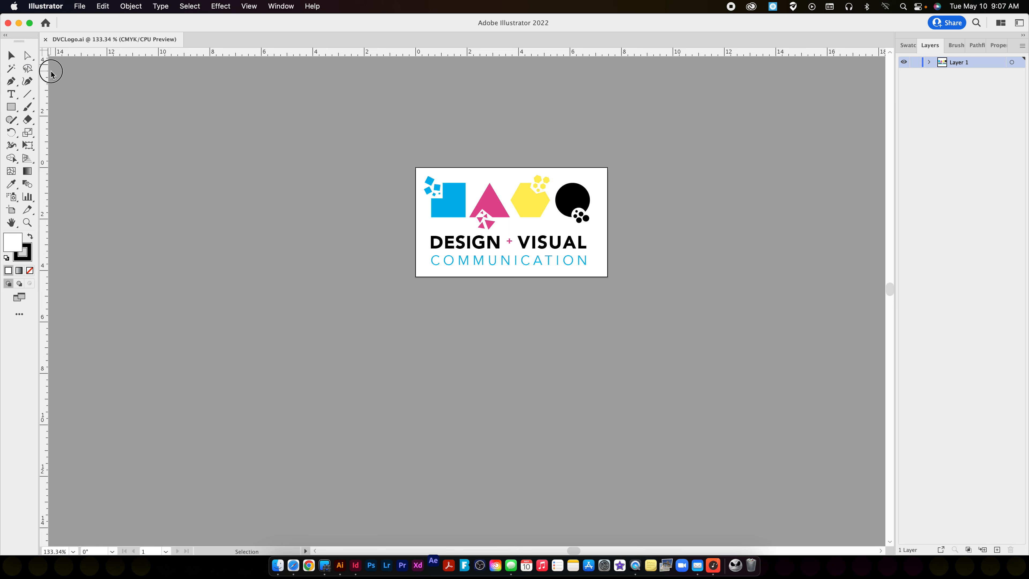
{"action": "left_click_drag", "start_coordinate": [44, 23], "coordinate": [467, 137]}
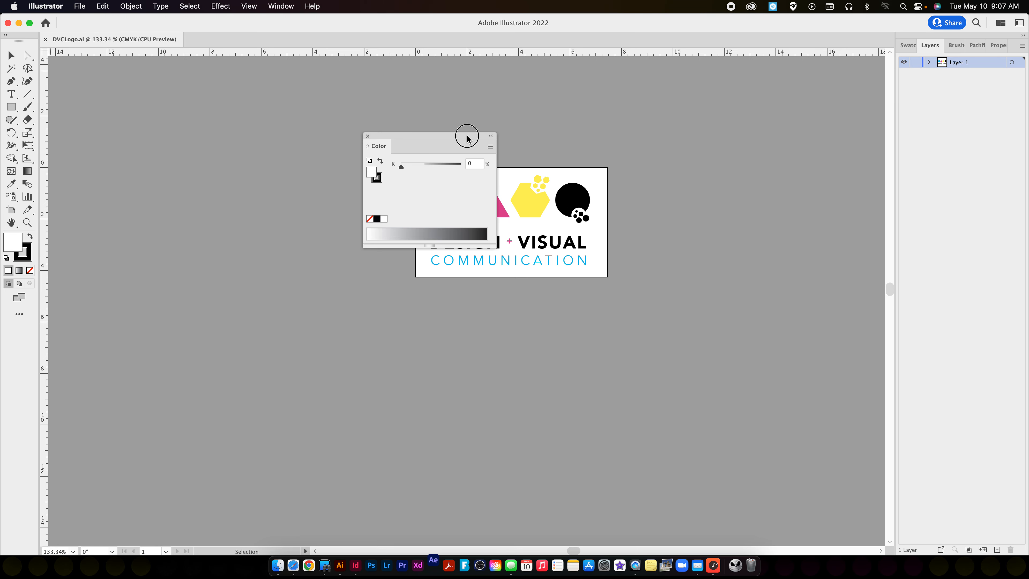
{"action": "left_click", "coordinate": [367, 136]}
{"action": "scroll", "coordinate": [718, 156], "scroll_direction": "right", "scroll_amount": 2}
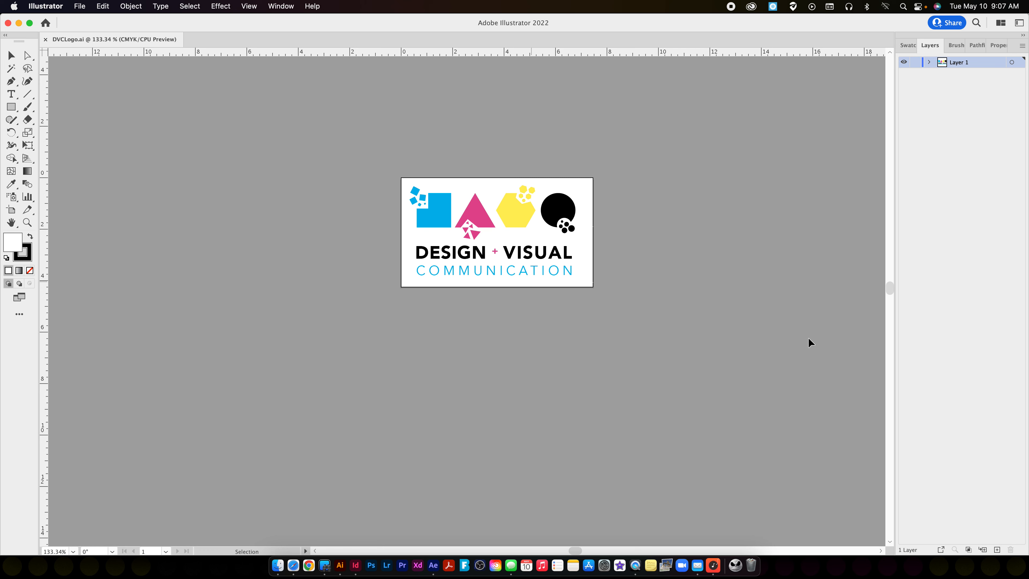
Add five new empty layers above Layer 1.
{"action": "left_click", "coordinate": [997, 549]}
{"action": "left_click", "coordinate": [997, 549]}
{"action": "left_click", "coordinate": [997, 549]}
{"action": "left_click", "coordinate": [997, 549]}
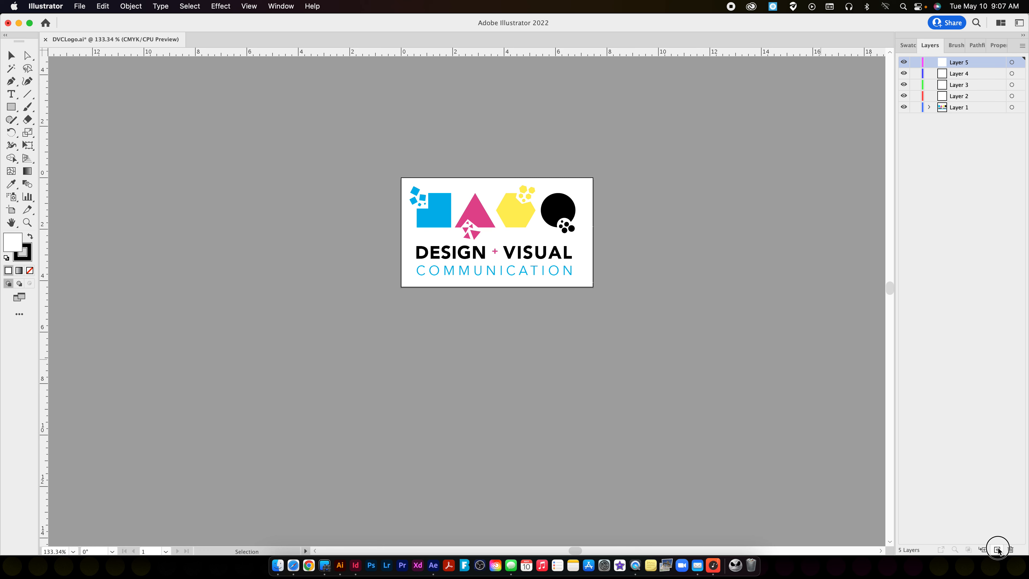
{"action": "left_click", "coordinate": [997, 550]}
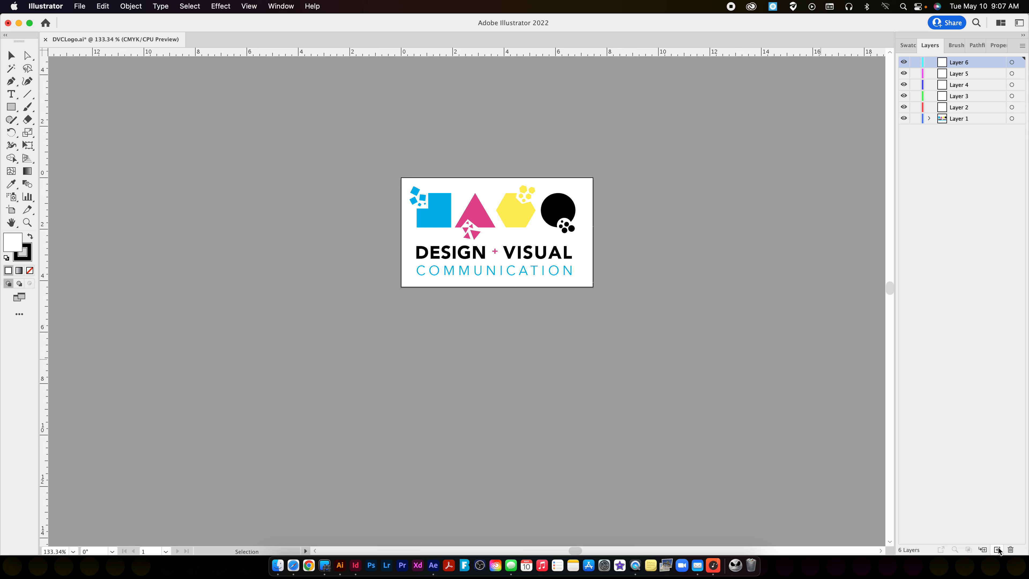
Ungroup the row of four logo shapes and deselect them.
{"action": "left_click", "coordinate": [433, 201]}
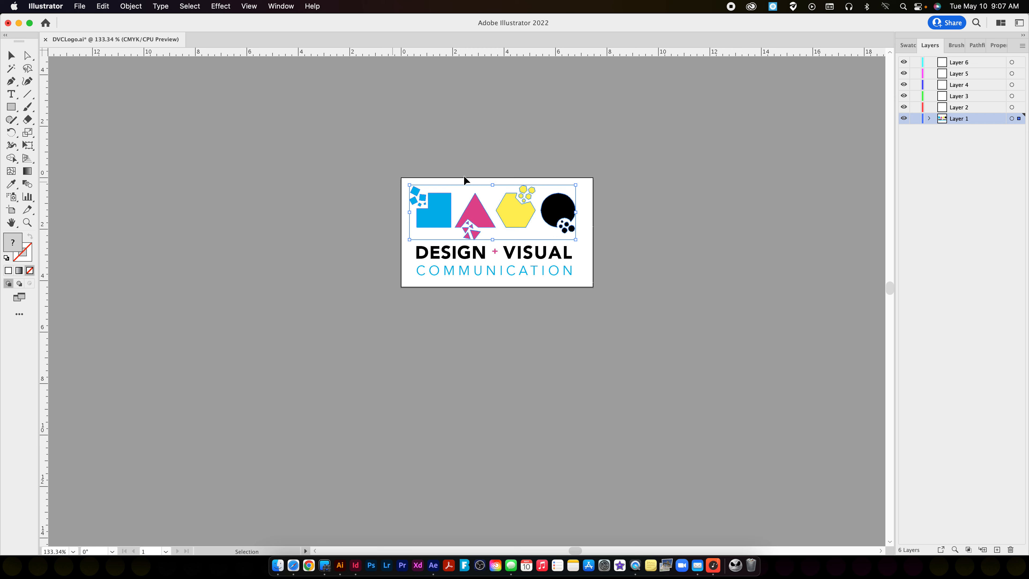
{"action": "left_click", "coordinate": [131, 6]}
{"action": "left_click", "coordinate": [148, 77]}
{"action": "left_click", "coordinate": [290, 107]}
Cut the blue square with its fragments from Layer 1 and paste it in place on Layer 6.
{"action": "left_click", "coordinate": [442, 215]}
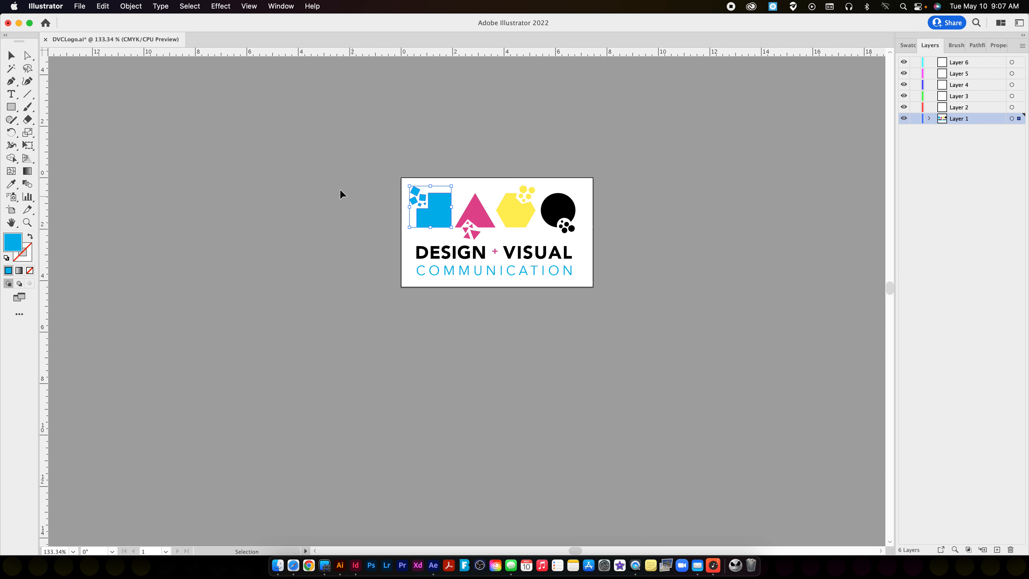
{"action": "key", "text": "Delete"}
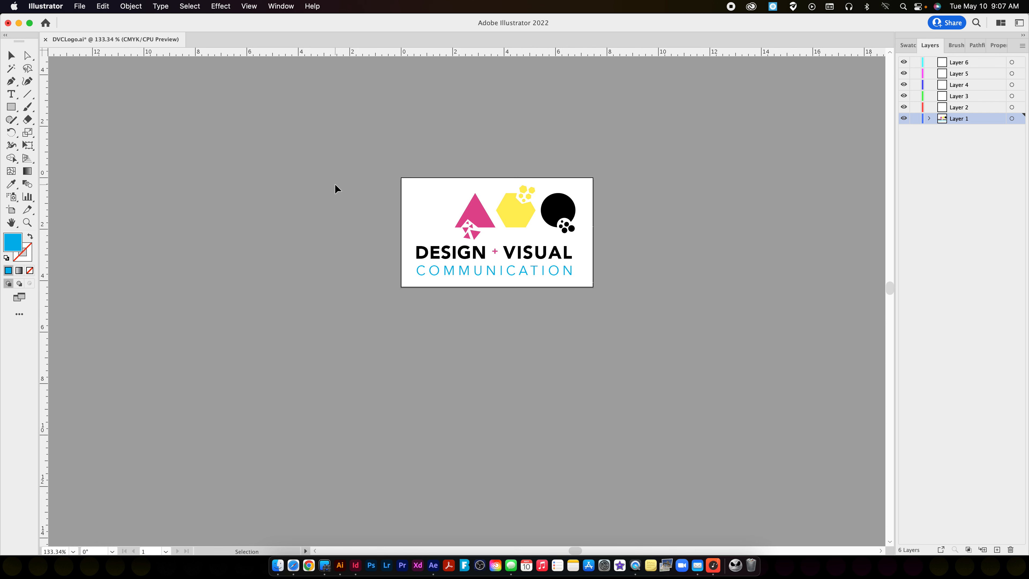
{"action": "scroll", "coordinate": [335, 185], "scroll_direction": "left", "scroll_amount": 1}
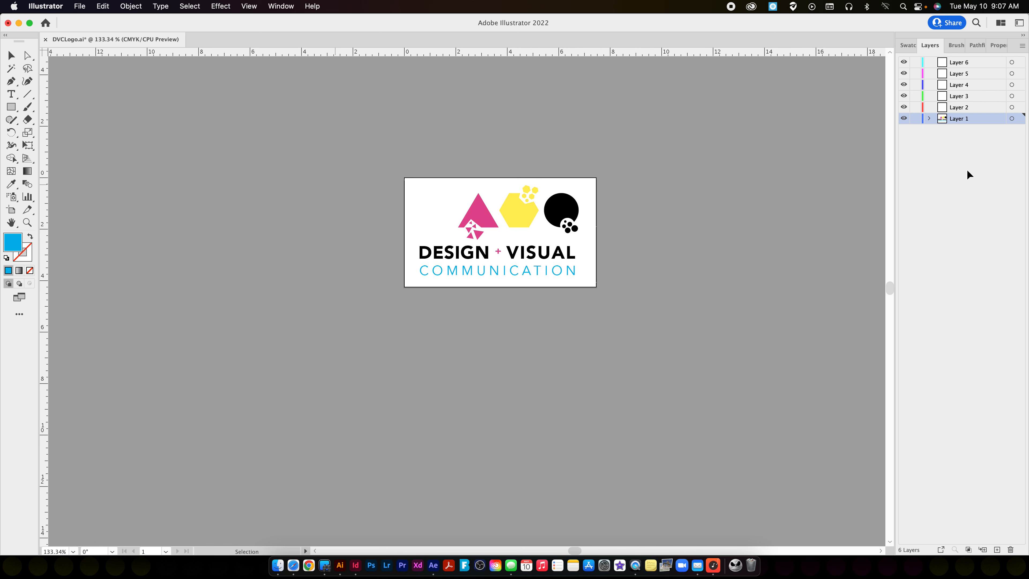
{"action": "left_click", "coordinate": [960, 63]}
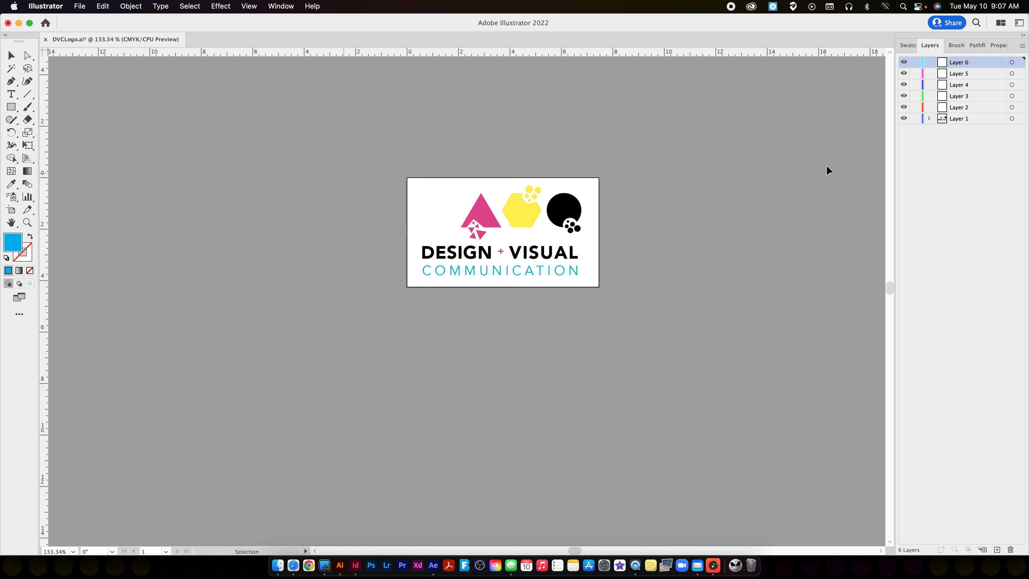
{"action": "left_click", "coordinate": [108, 6]}
{"action": "left_click", "coordinate": [133, 110]}
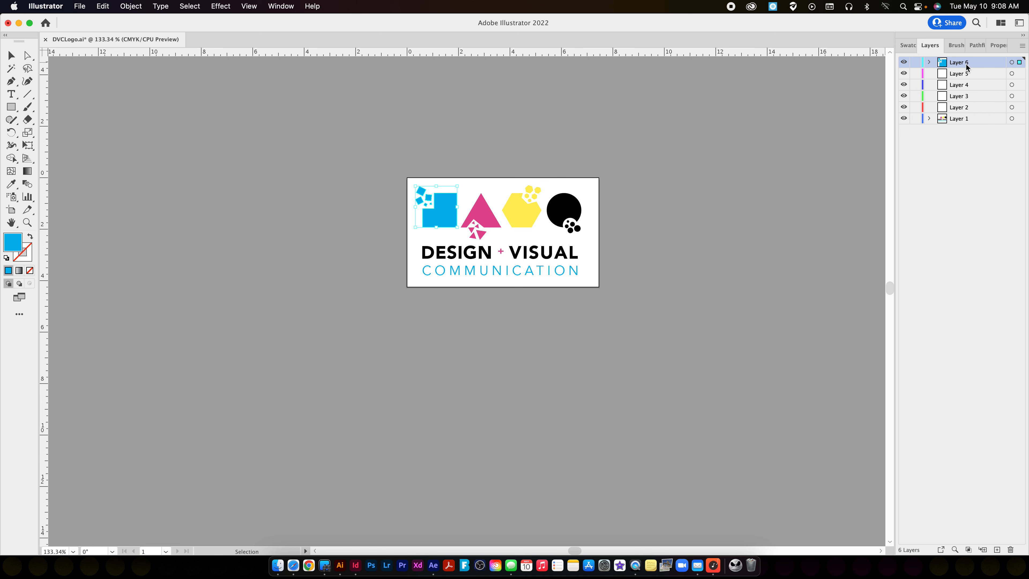
Cut the pink triangle with its fragments from Layer 1 and paste it in place on Layer 5.
{"action": "left_click", "coordinate": [479, 207]}
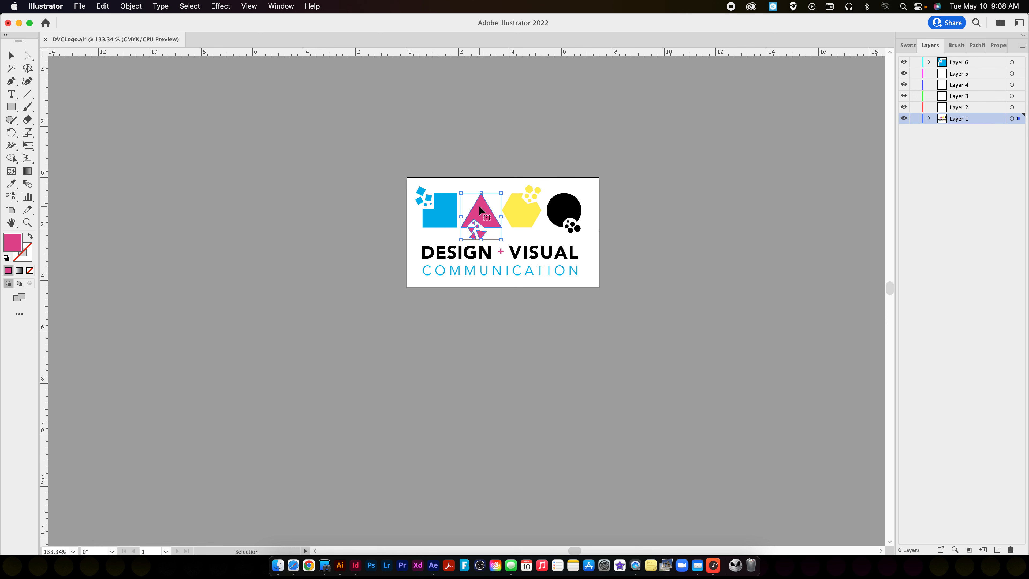
{"action": "key", "text": "a"}
{"action": "key", "text": "super+x"}
{"action": "left_click", "coordinate": [964, 73]}
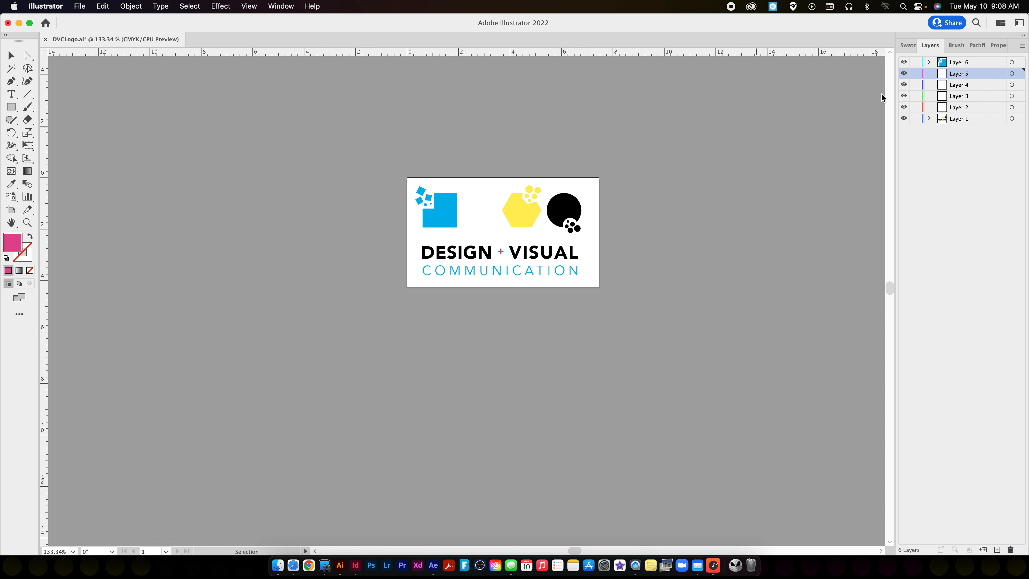
{"action": "left_click", "coordinate": [102, 7]}
{"action": "left_click", "coordinate": [152, 111]}
Cut the yellow hexagon with its fragments from Layer 1 and paste it in place on Layer 4.
{"action": "left_click", "coordinate": [529, 205]}
{"action": "key", "text": "super+x"}
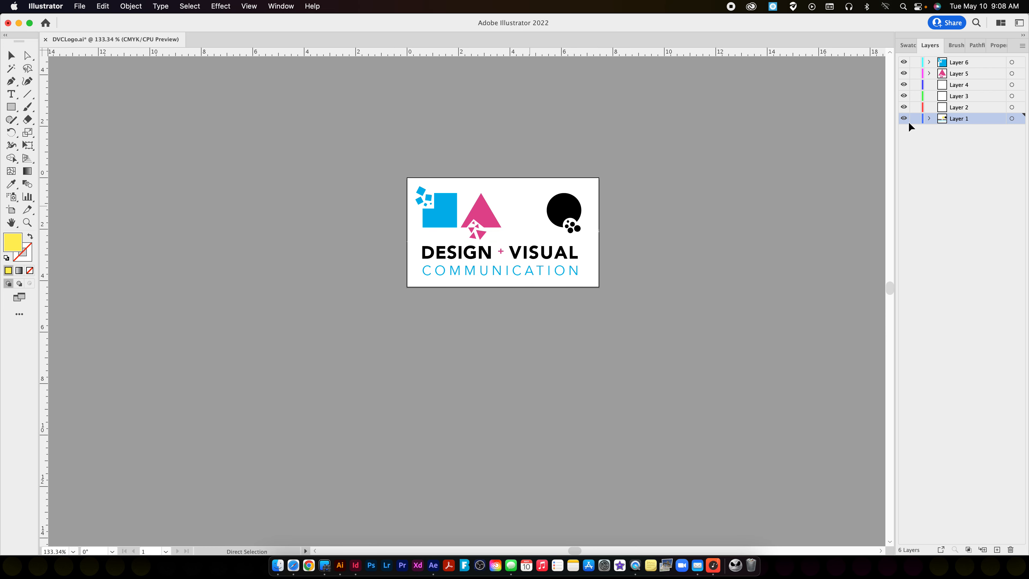
{"action": "left_click", "coordinate": [960, 85]}
{"action": "left_click", "coordinate": [102, 6]}
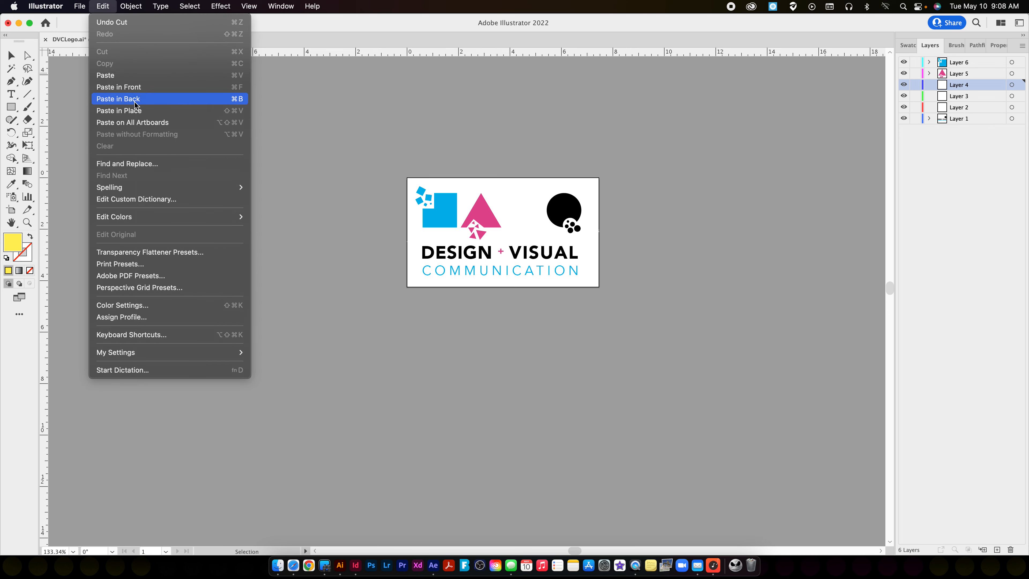
{"action": "left_click", "coordinate": [137, 111]}
Cut the black circle with its fragments from Layer 1 and paste it in place on Layer 3.
{"action": "left_click", "coordinate": [566, 214]}
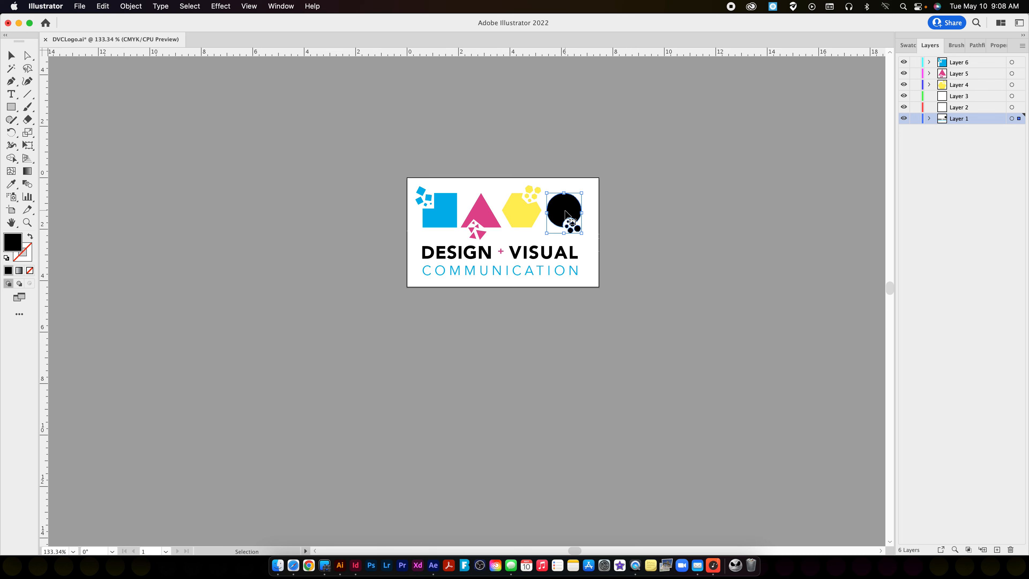
{"action": "key", "text": "a"}
{"action": "key", "text": "super+x"}
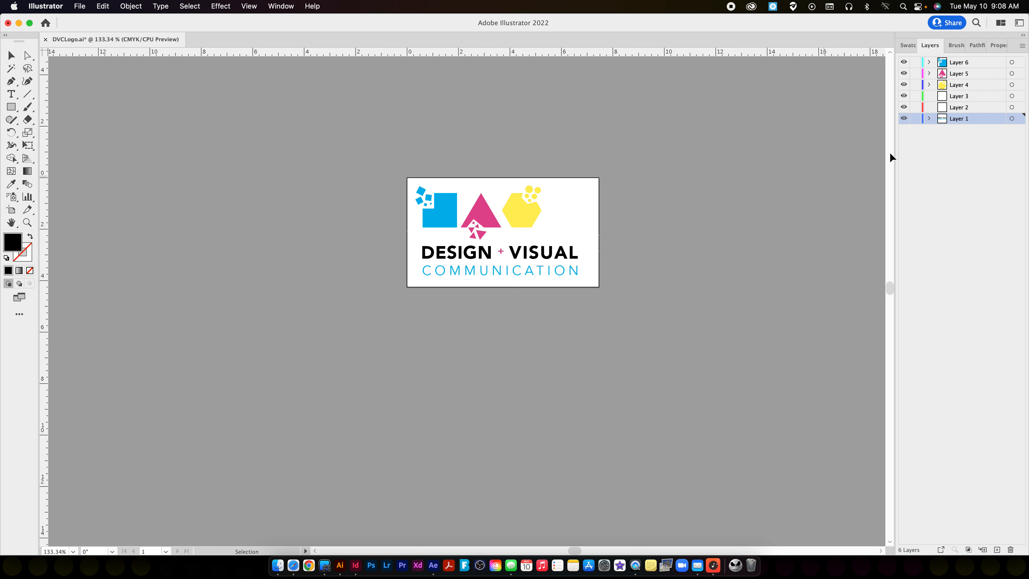
{"action": "left_click", "coordinate": [959, 96]}
{"action": "left_click", "coordinate": [94, 5]}
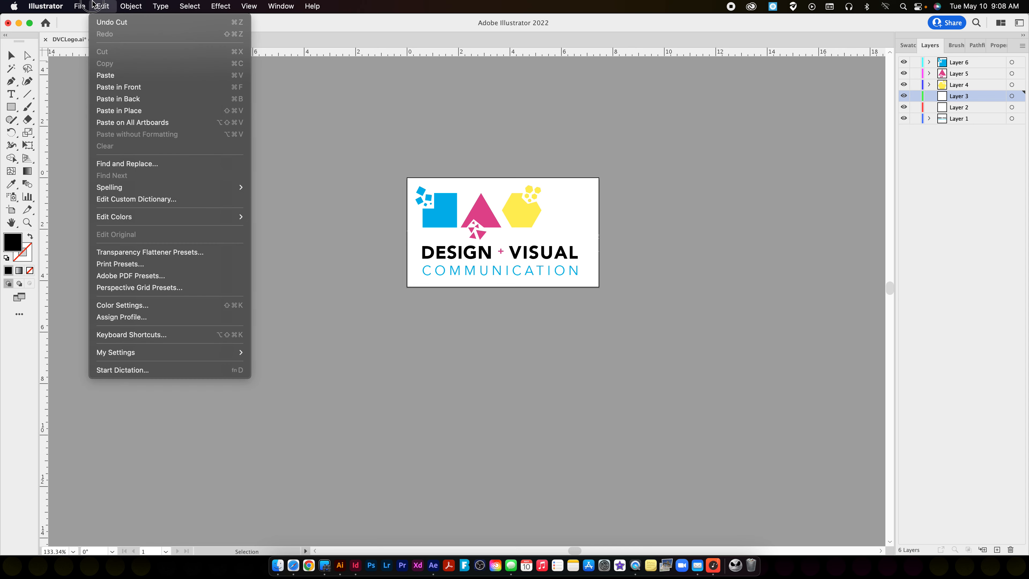
{"action": "left_click", "coordinate": [134, 110]}
Ungroup the two lines of logo text below the shapes and deselect them.
{"action": "left_click", "coordinate": [370, 261]}
{"action": "left_click_drag", "start_coordinate": [397, 250], "coordinate": [589, 256]}
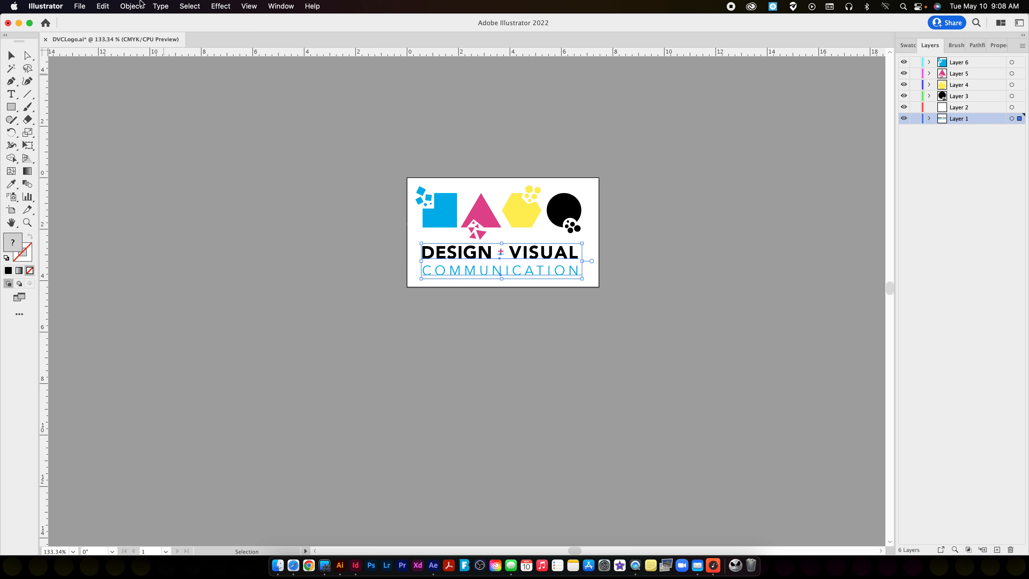
{"action": "left_click", "coordinate": [131, 5]}
{"action": "left_click", "coordinate": [140, 73]}
{"action": "left_click", "coordinate": [260, 189]}
Cut the "DESIGN + VISUAL" text from Layer 1 and paste it in place on Layer 2.
{"action": "left_click_drag", "start_coordinate": [528, 265], "coordinate": [591, 262]}
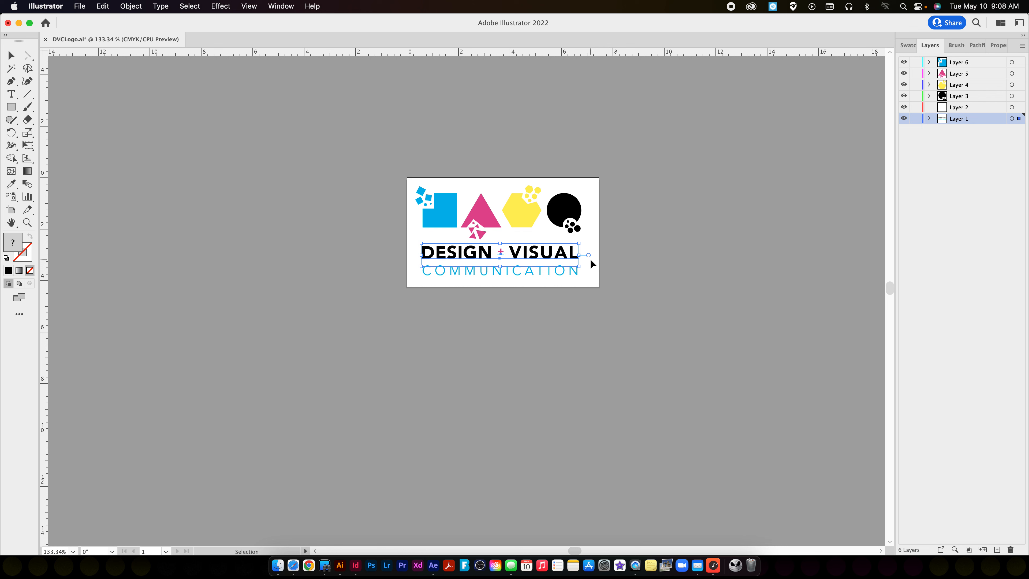
{"action": "key", "text": "a"}
{"action": "key", "text": "Delete"}
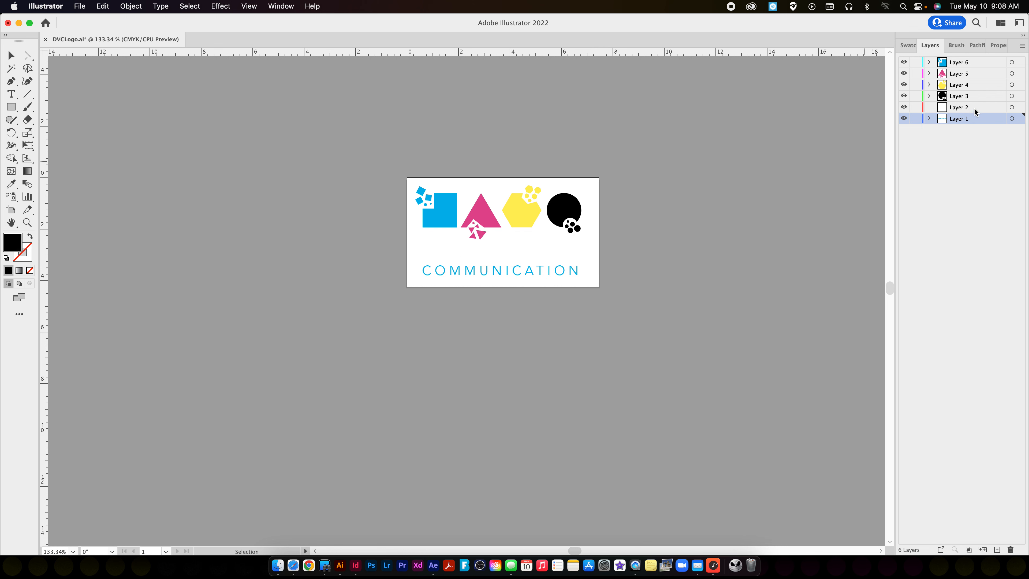
{"action": "left_click", "coordinate": [960, 108]}
{"action": "key", "text": "super+v"}
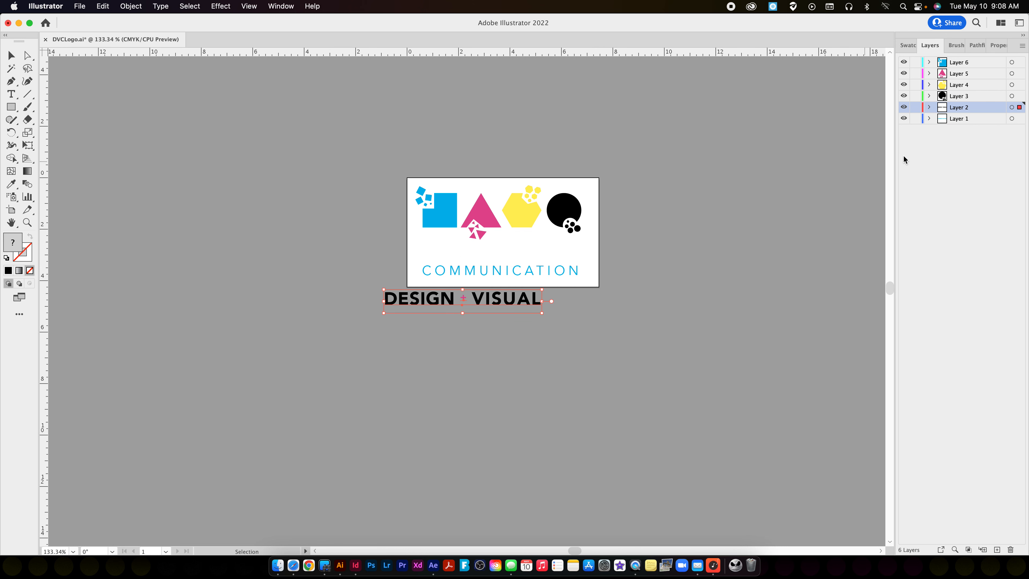
{"action": "key", "text": "super+z"}
{"action": "left_click", "coordinate": [103, 5]}
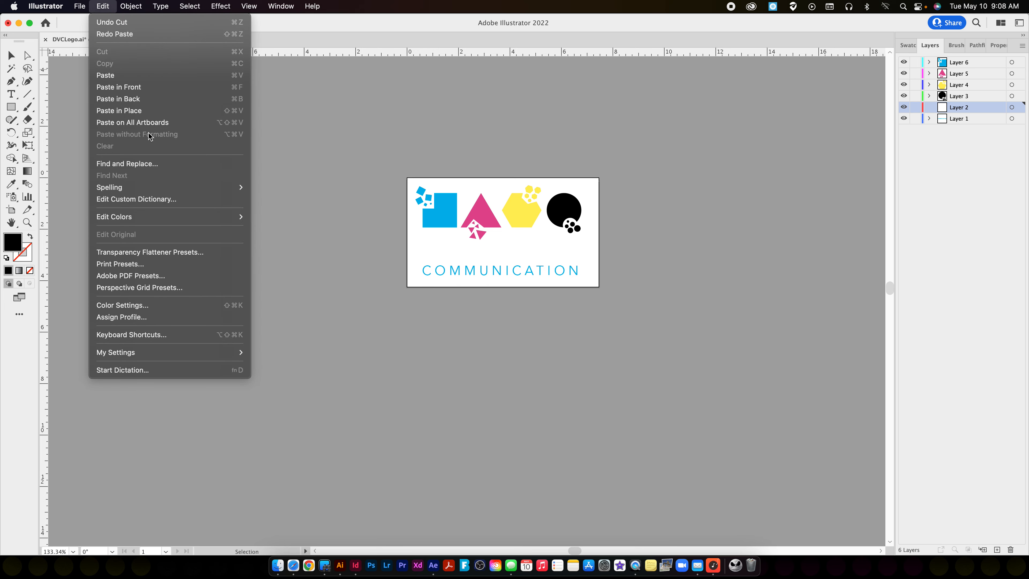
{"action": "left_click", "coordinate": [138, 110]}
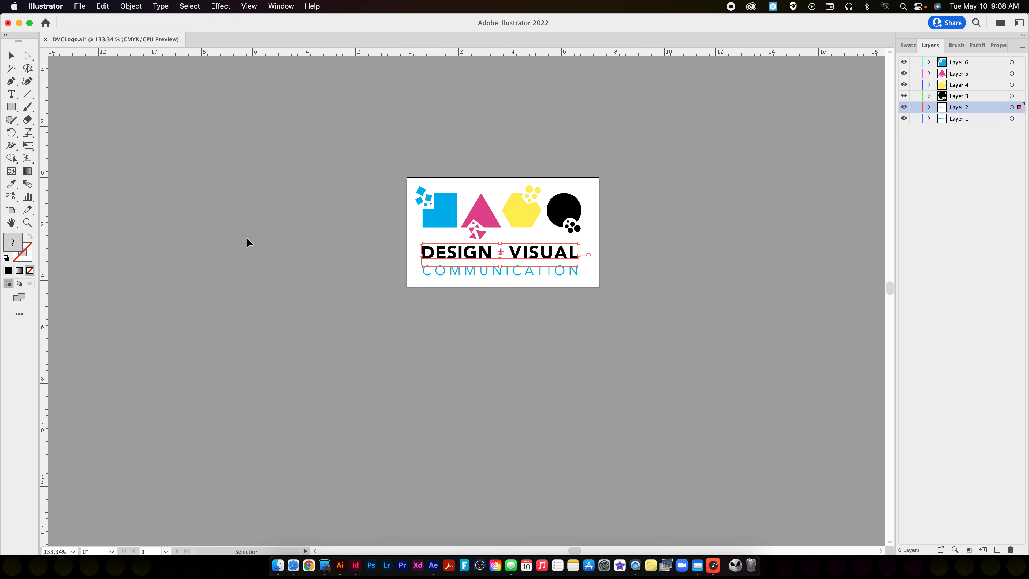
Check the contents of Layer 1 and Layer 2 by hiding and reshowing each one.
{"action": "left_click", "coordinate": [779, 349]}
{"action": "left_click", "coordinate": [905, 118]}
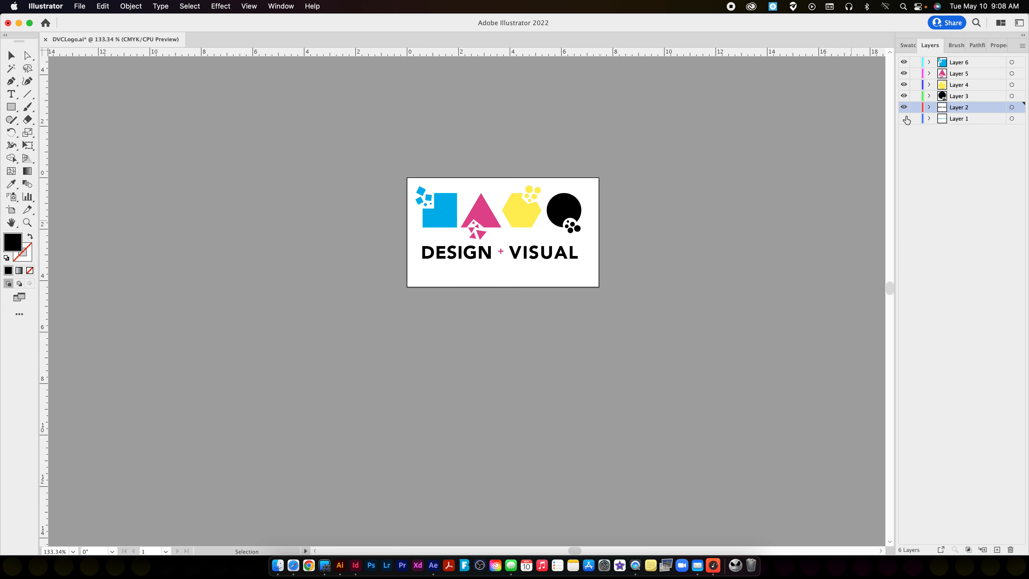
{"action": "left_click", "coordinate": [905, 118]}
{"action": "left_click", "coordinate": [905, 106]}
{"action": "left_click", "coordinate": [905, 107]}
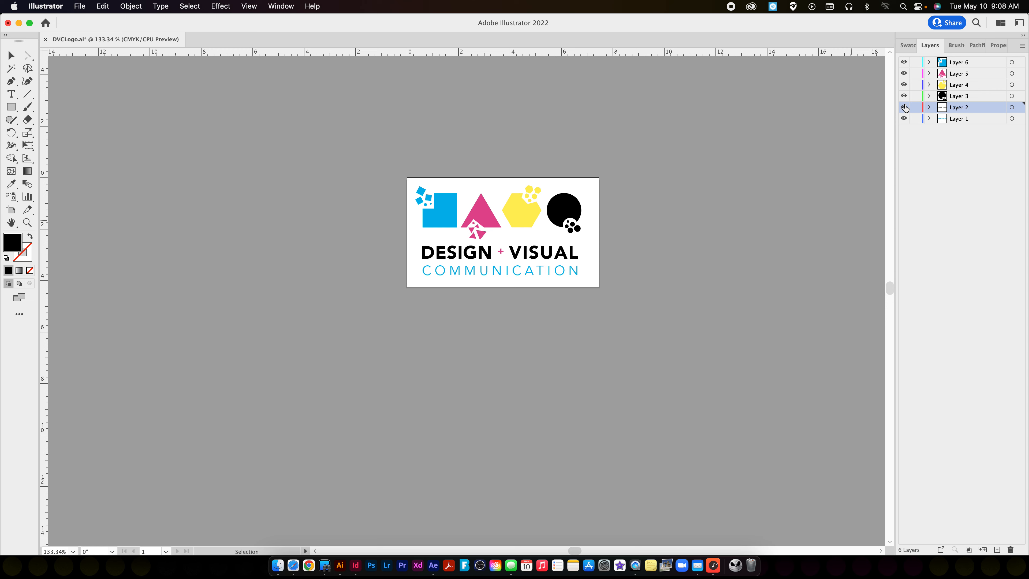
Save a copy of the layered logo as DVCLogoAnimate.ai on the Desktop, keeping the default Illustrator options.
{"action": "left_click", "coordinate": [80, 5]}
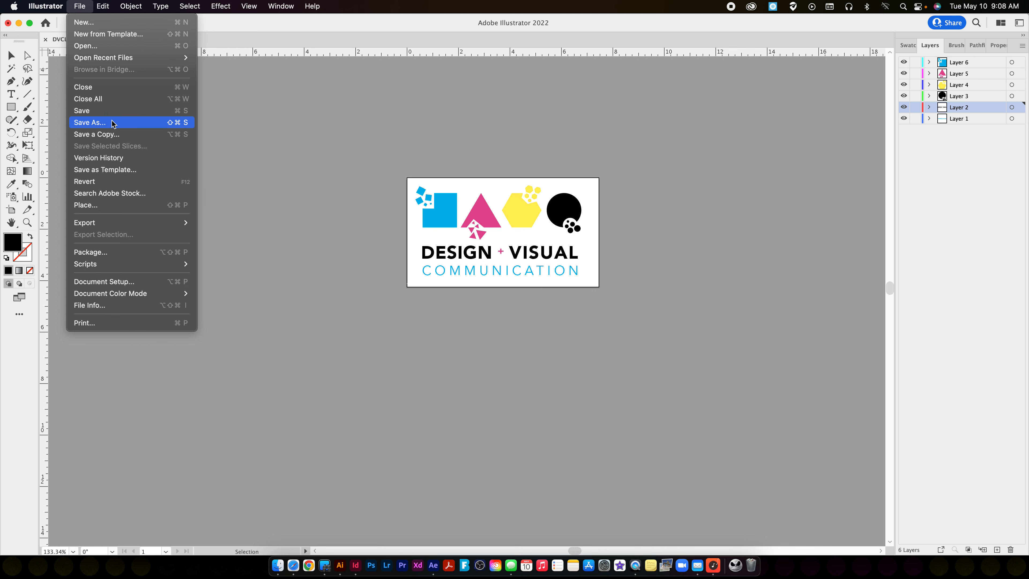
{"action": "left_click", "coordinate": [143, 122]}
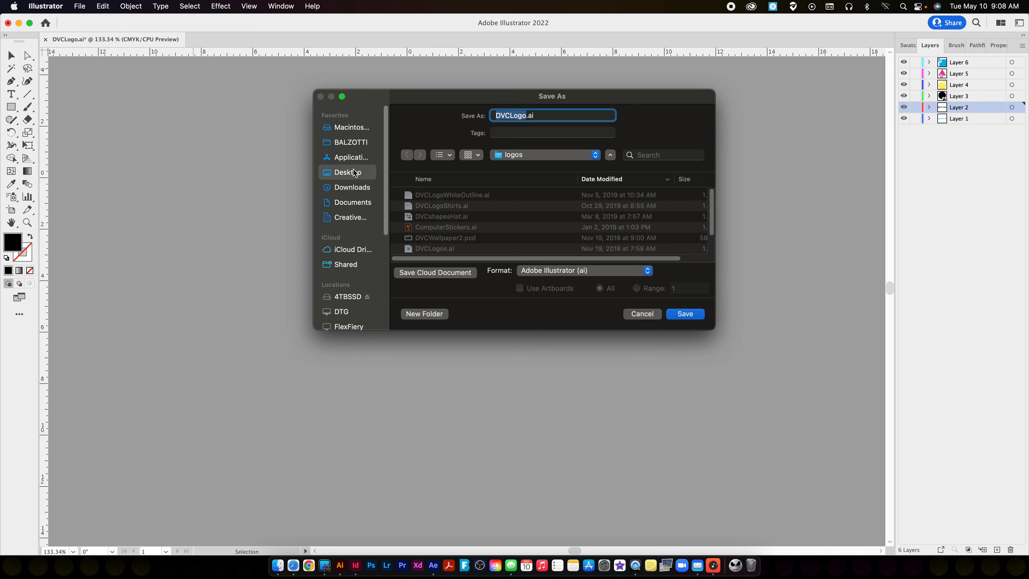
{"action": "key", "text": "Right"}
{"action": "type", "text": "Animate"}
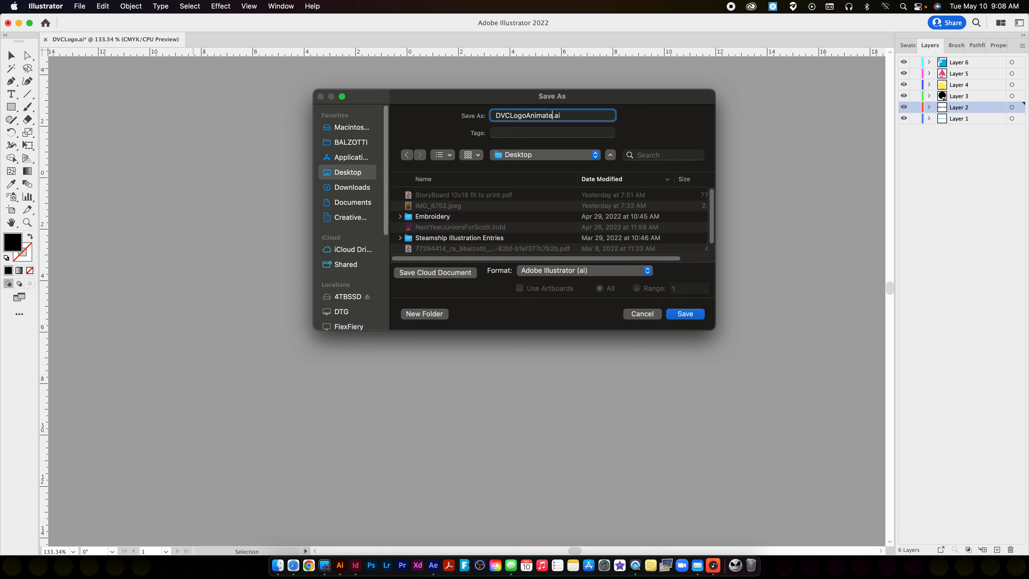
{"action": "key", "text": "Return"}
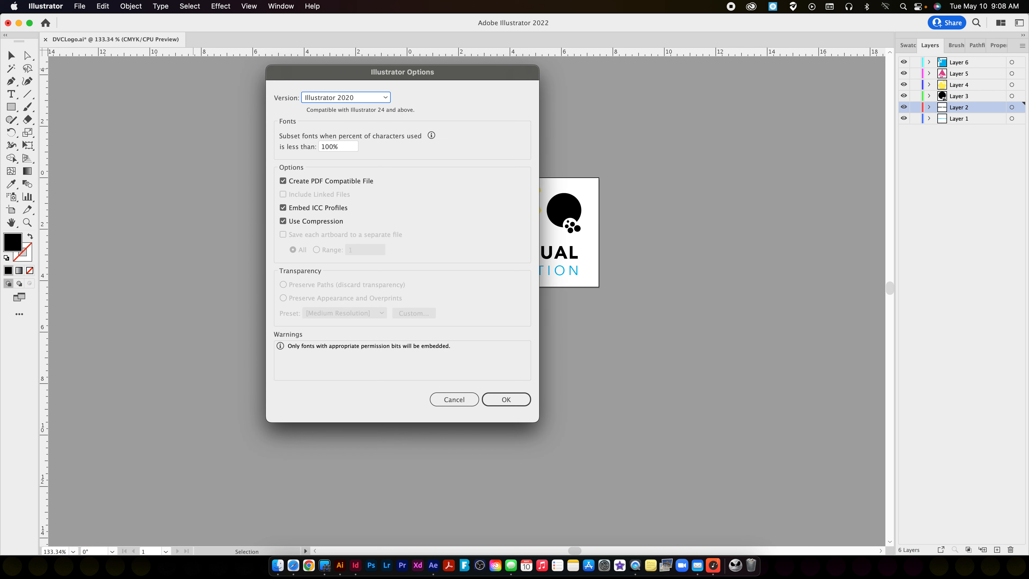
{"action": "key", "text": "Return"}
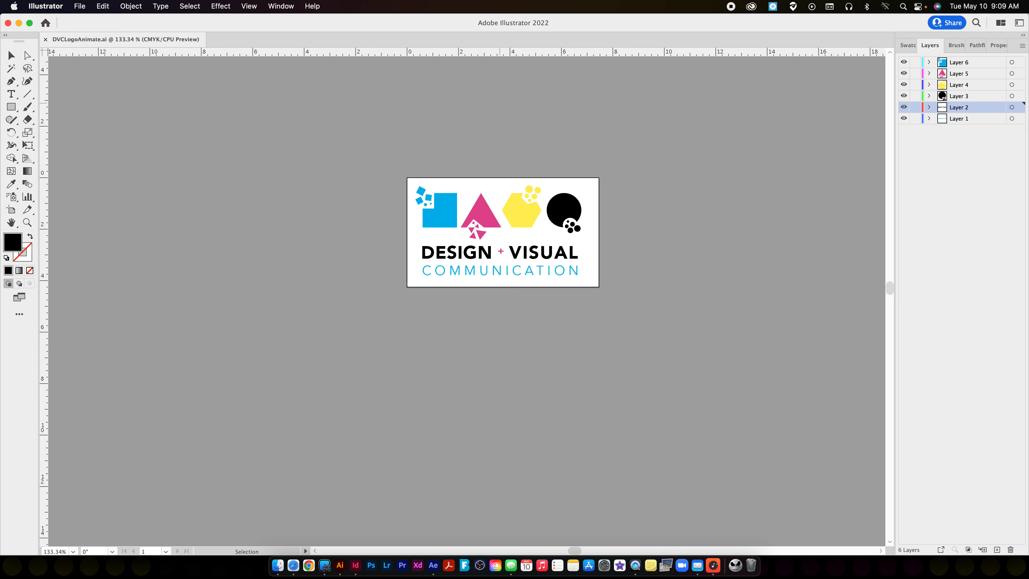
Check the required composition size in the Animated Logo Project instructions in Safari, then return to Illustrator.
{"action": "left_click", "coordinate": [293, 565]}
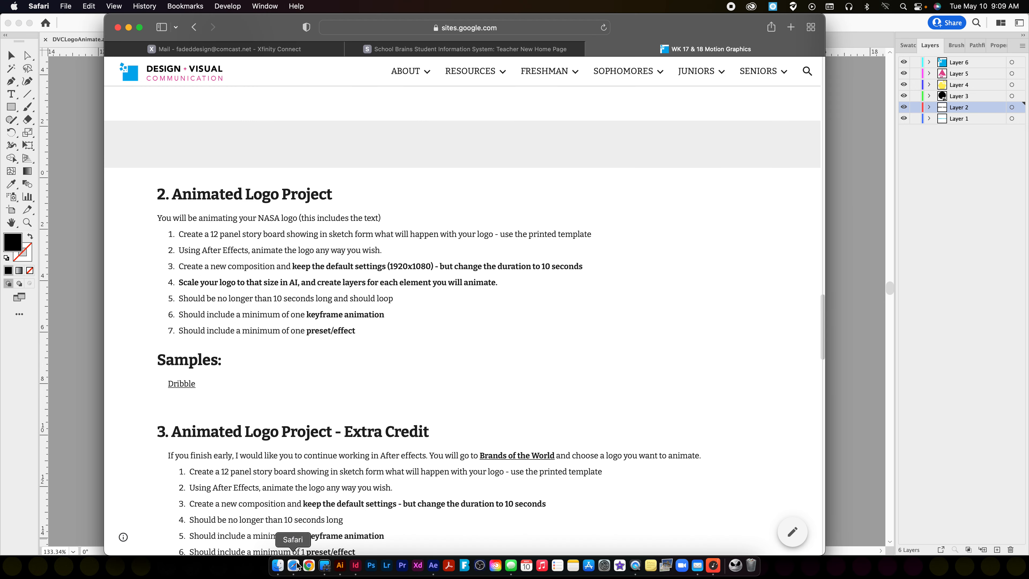
{"action": "left_click", "coordinate": [391, 266]}
{"action": "double_click", "coordinate": [391, 266]}
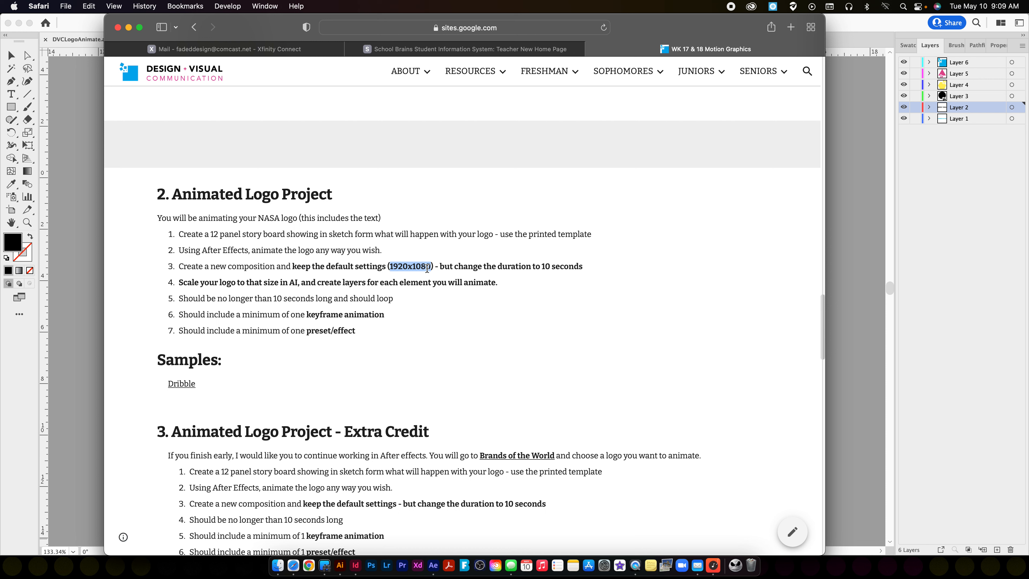
{"action": "left_click", "coordinate": [870, 223]}
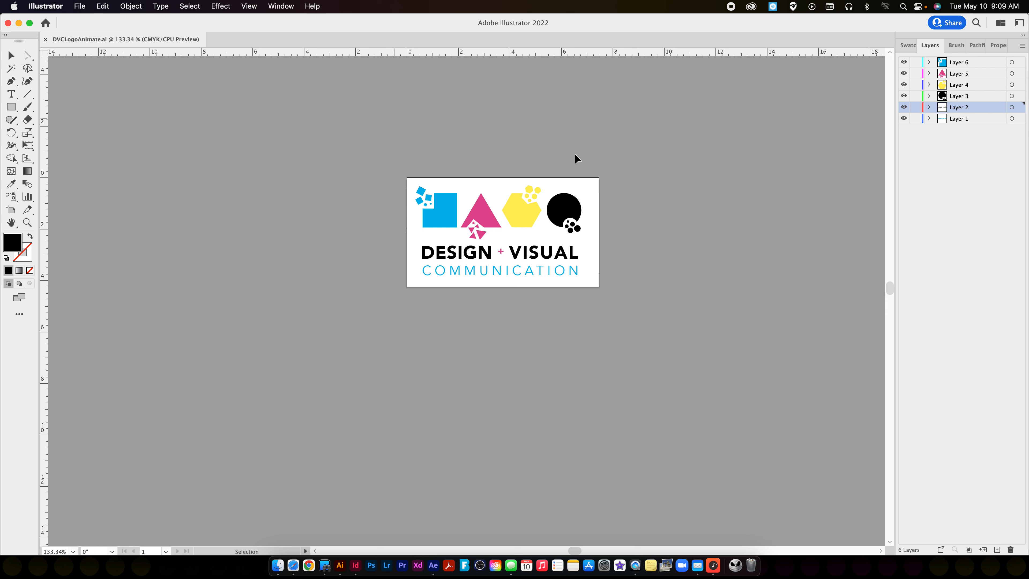
Switch the ruler units to pixels and resize the artboard to 1920 px wide by 1080 px high.
{"action": "right_click", "coordinate": [386, 53]}
{"action": "left_click", "coordinate": [405, 65]}
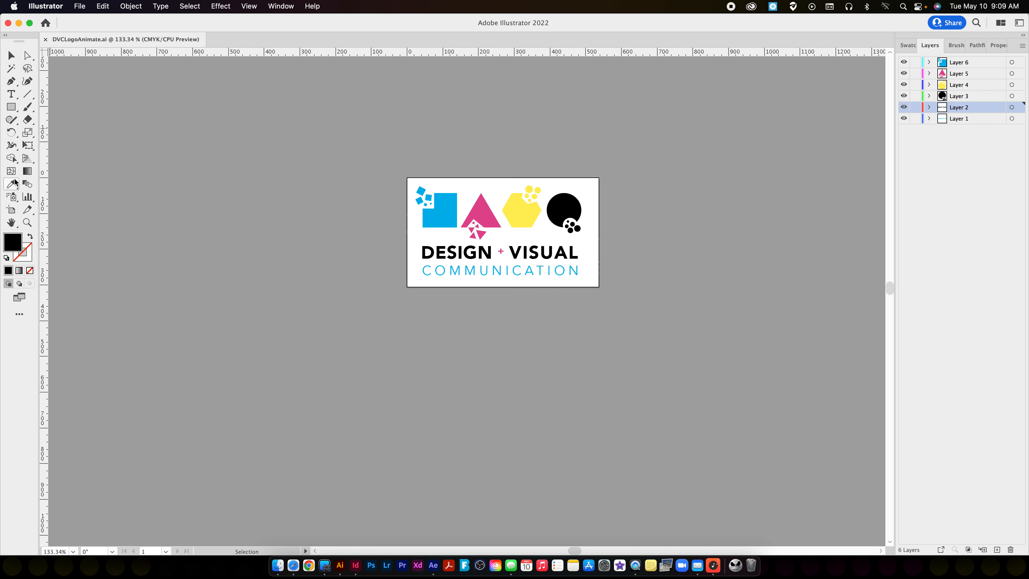
{"action": "left_click", "coordinate": [15, 208]}
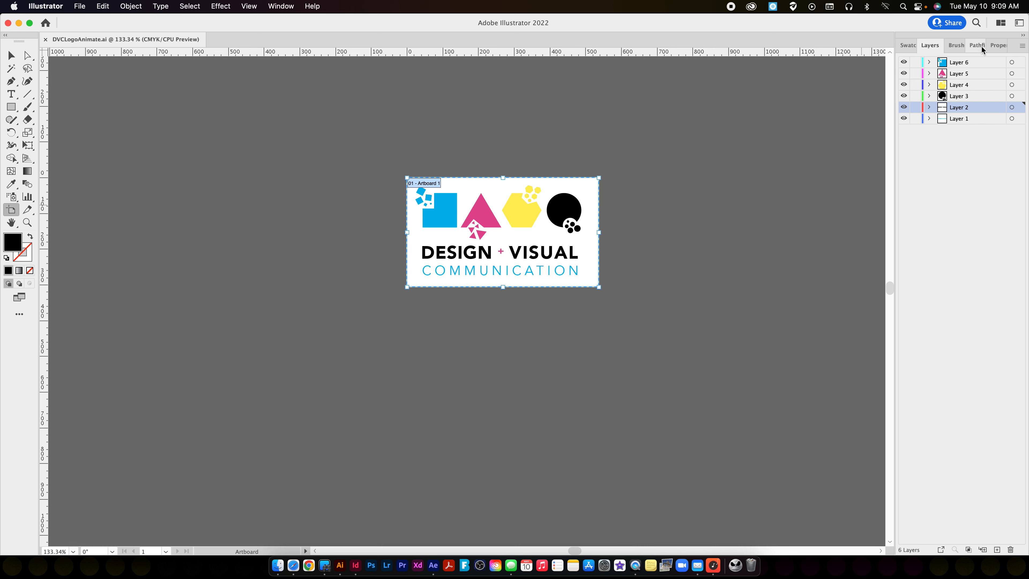
{"action": "left_click", "coordinate": [990, 46]}
{"action": "left_click", "coordinate": [988, 93]}
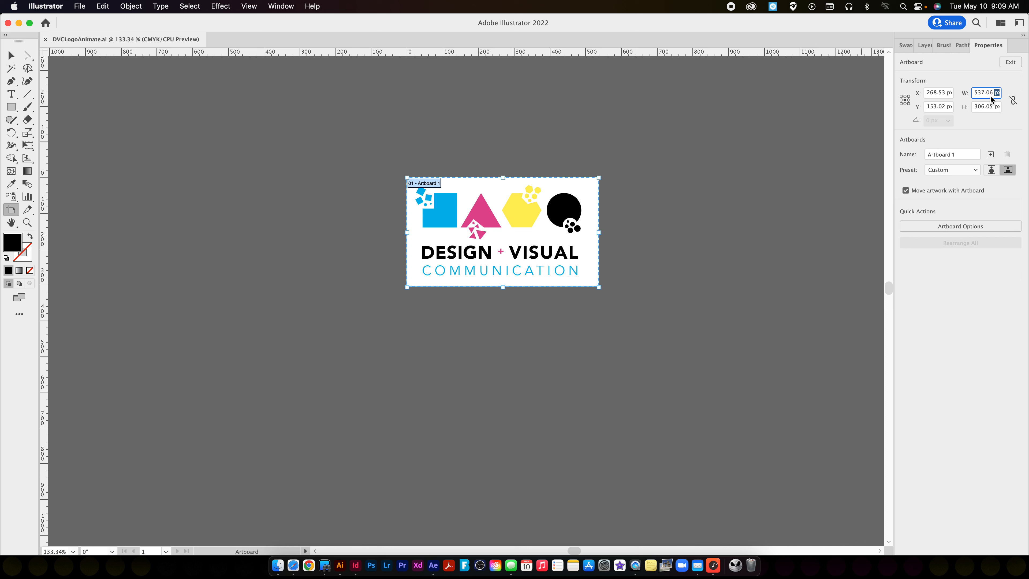
{"action": "type", "text": "1920"}
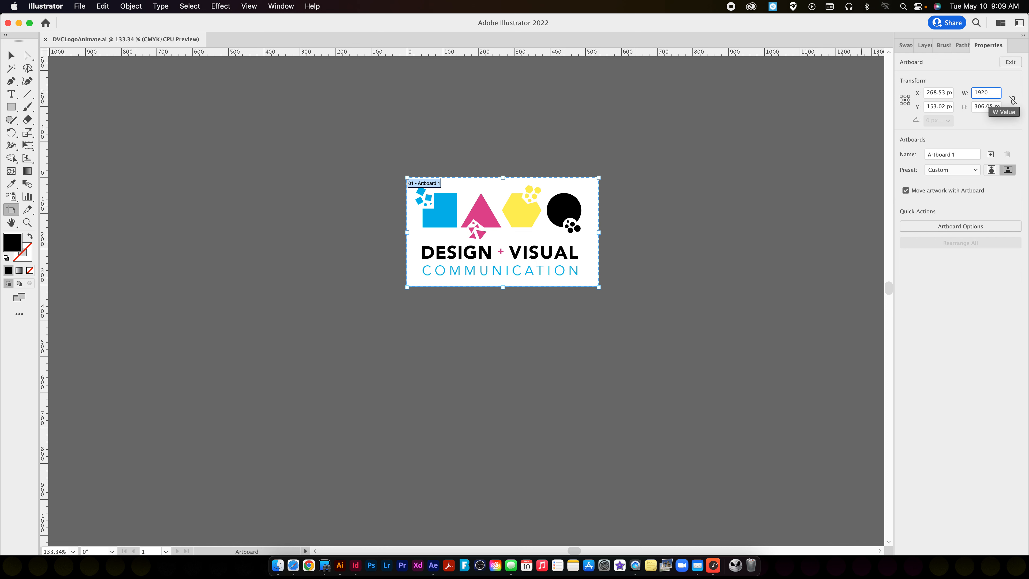
{"action": "key", "text": "Tab"}
{"action": "type", "text": "1080"}
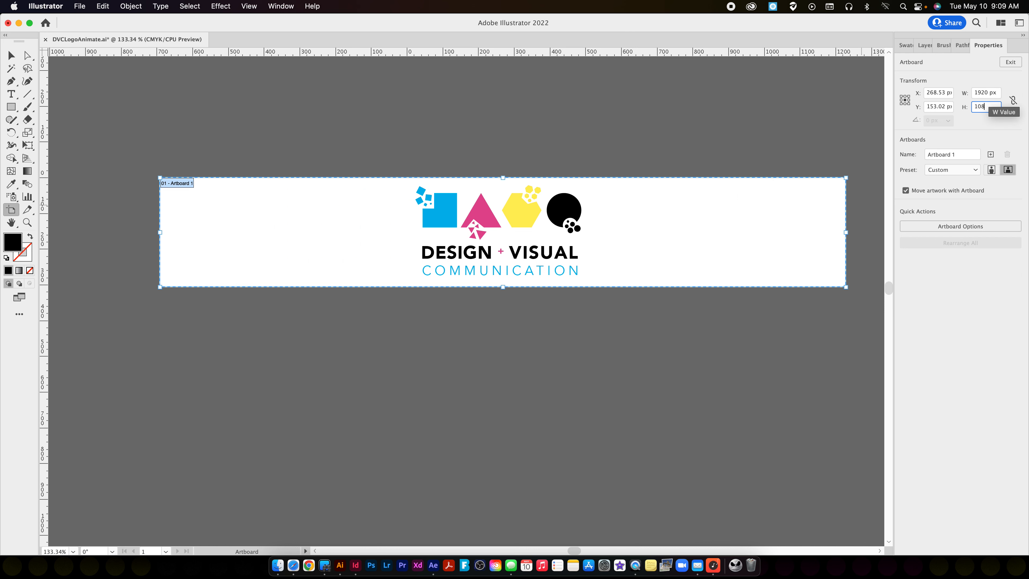
{"action": "key", "text": "Return"}
{"action": "key", "text": "Escape"}
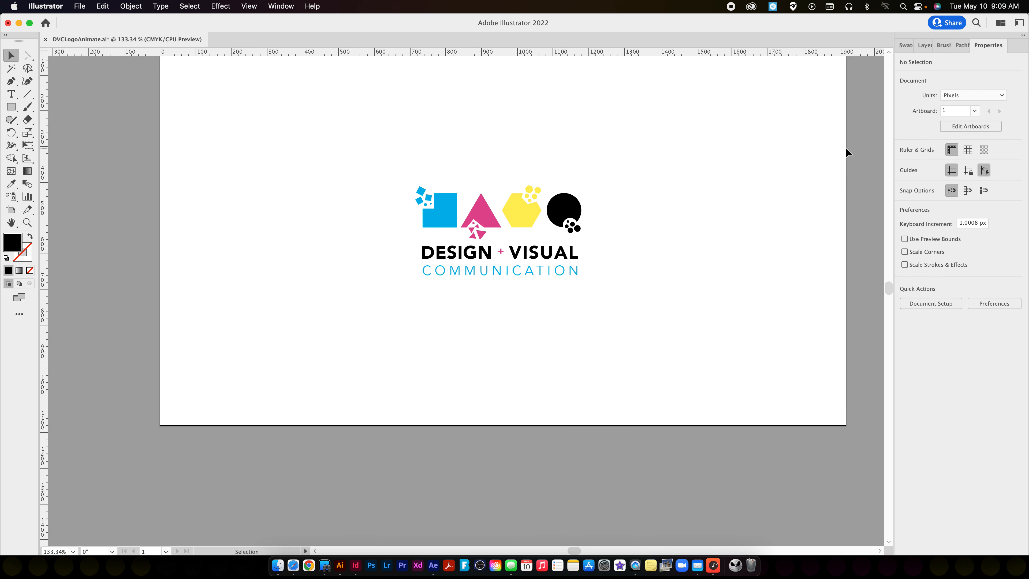
Scale the whole logo up proportionally from its center to nearly fill the artboard and save the file.
{"action": "key", "text": "super+1"}
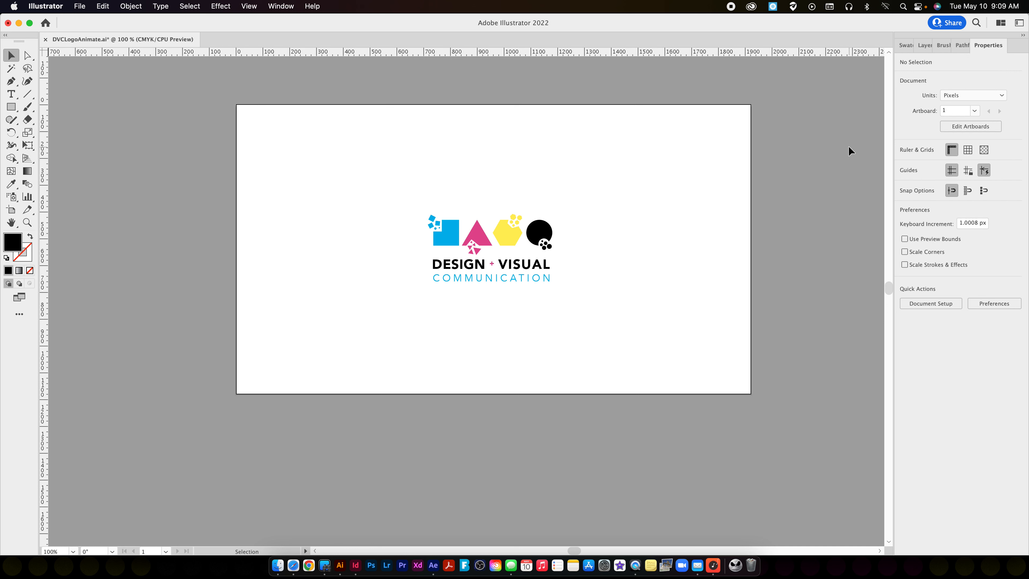
{"action": "left_click_drag", "start_coordinate": [376, 197], "coordinate": [676, 348]}
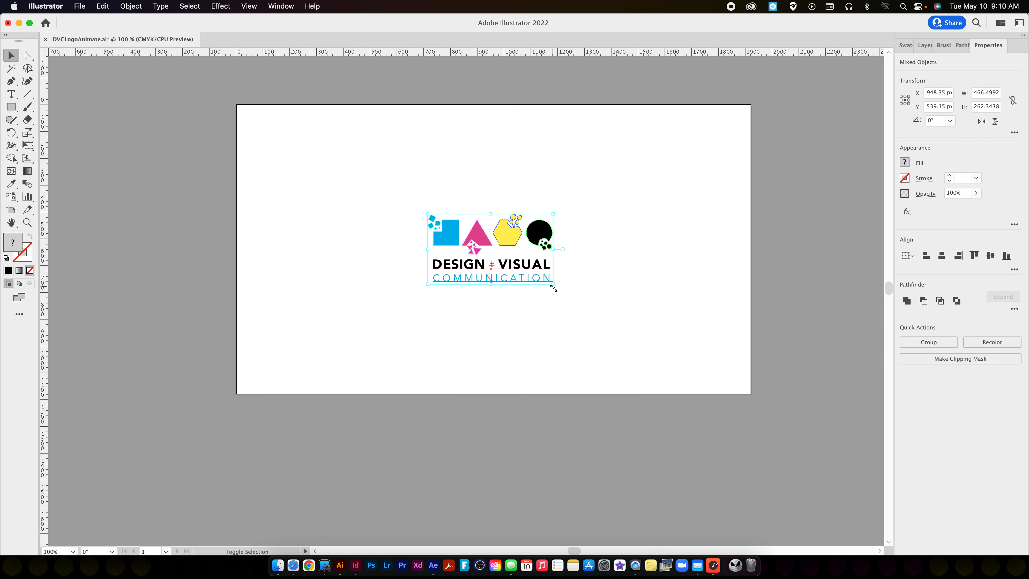
{"action": "left_click_drag", "start_coordinate": [554, 286], "coordinate": [714, 375]}
{"action": "left_click", "coordinate": [643, 456]}
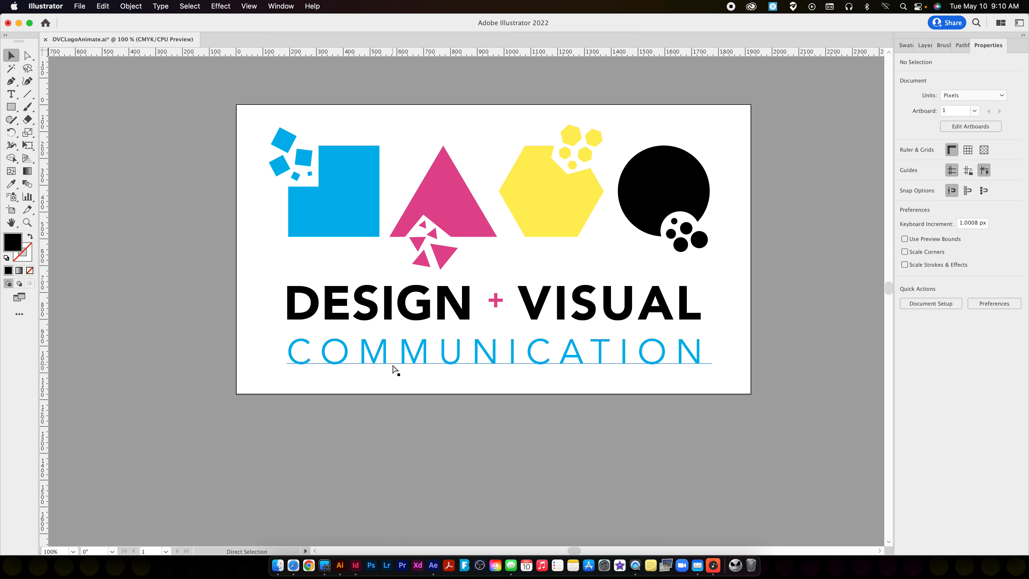
{"action": "key", "text": "super+s"}
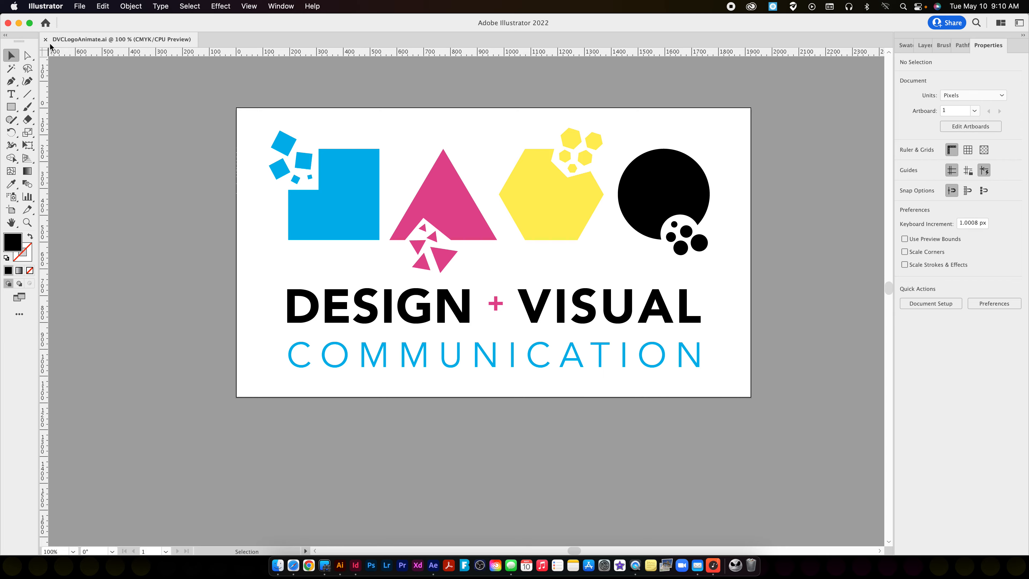
Close the logo document, minimize the browser window and switch to After Effects.
{"action": "left_click", "coordinate": [45, 39]}
{"action": "key", "text": "super+Tab"}
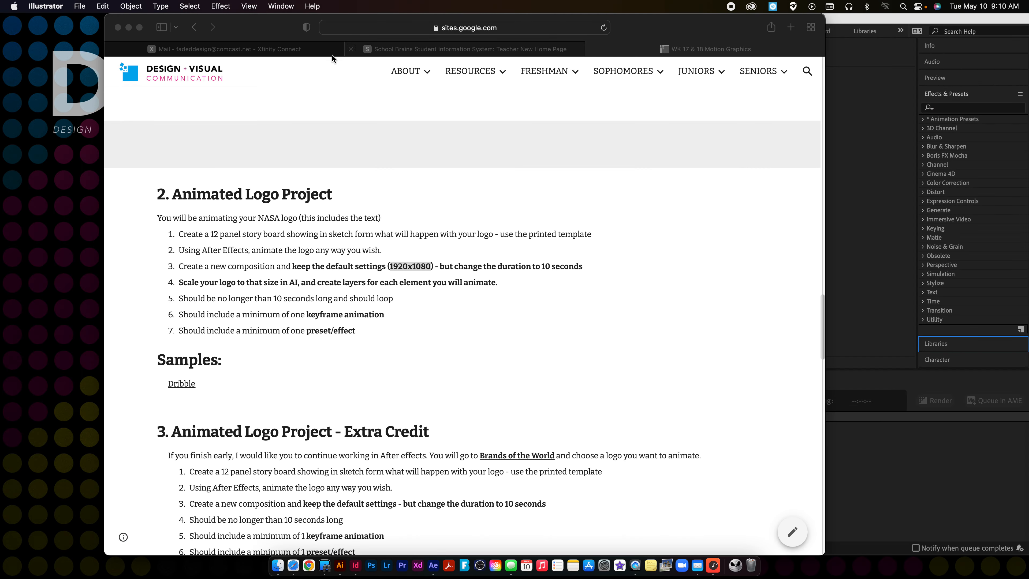
{"action": "left_click", "coordinate": [128, 26]}
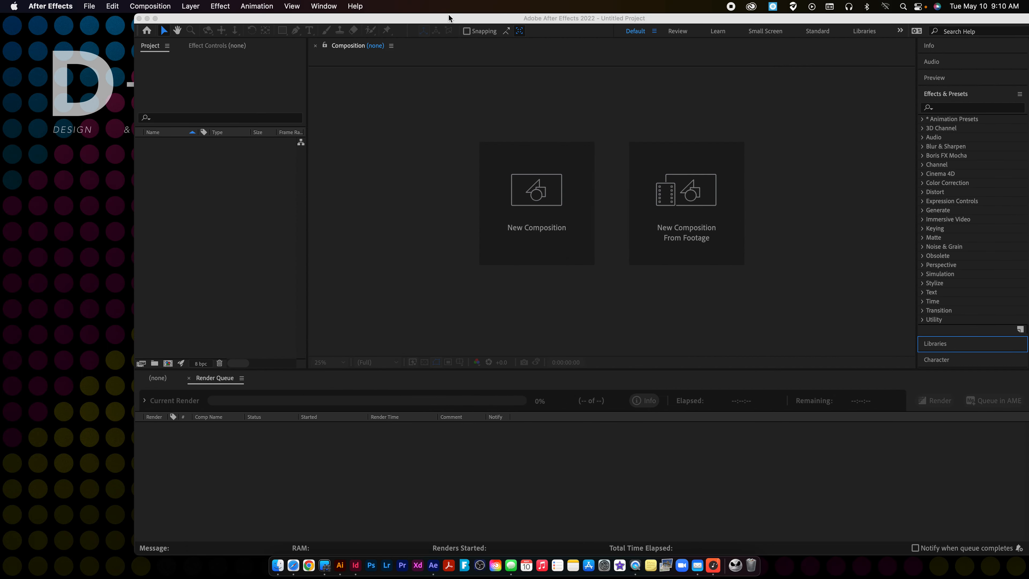
{"action": "left_click_drag", "start_coordinate": [470, 19], "coordinate": [361, 23]}
{"action": "left_click", "coordinate": [140, 30]}
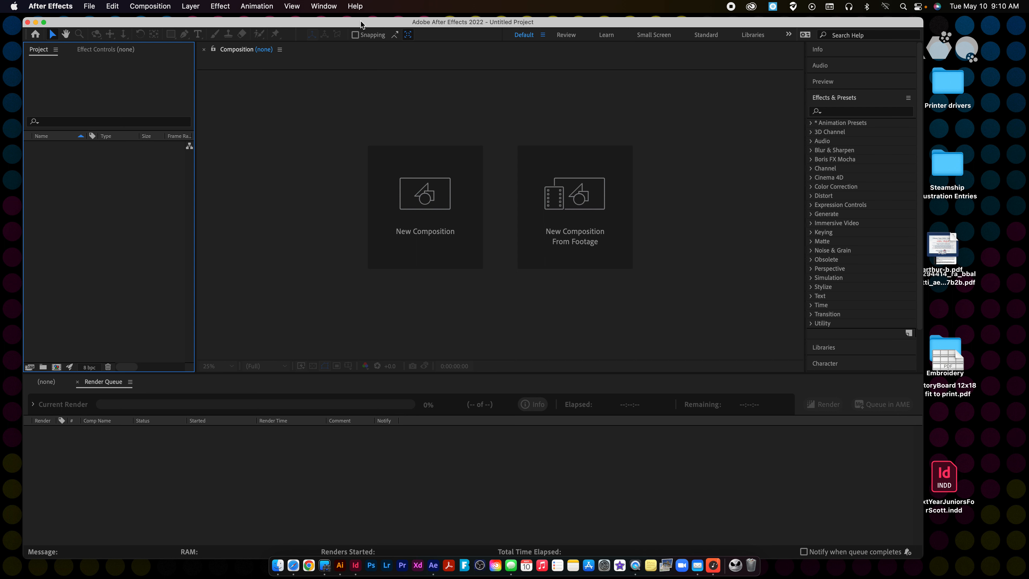
Import DVCLogoAnimate.ai from the desktop into the After Effects project as a Composition with Document Size footage dimensions.
{"action": "left_click_drag", "start_coordinate": [746, 25], "coordinate": [599, 33]}
{"action": "left_click", "coordinate": [858, 34]}
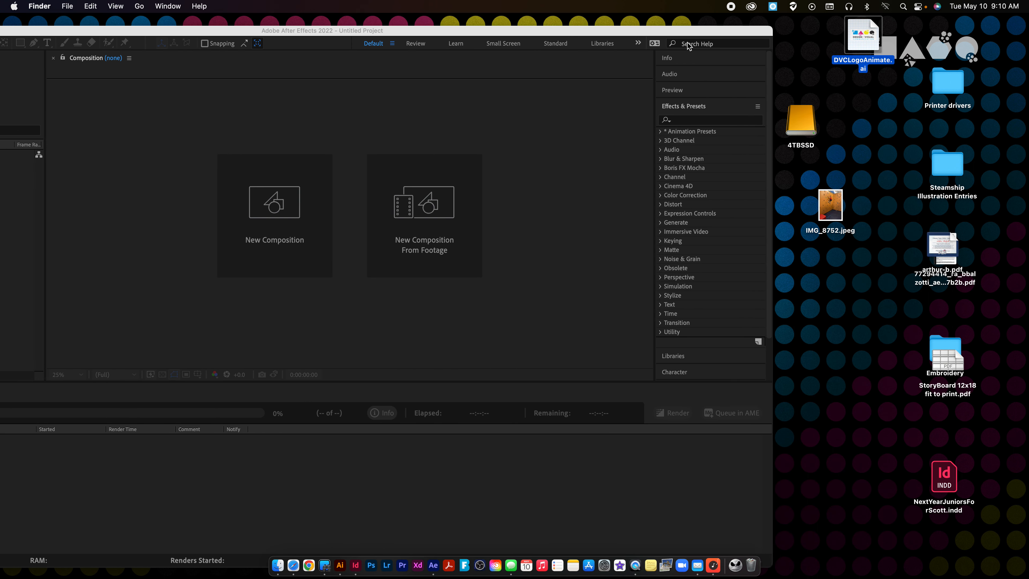
{"action": "left_click_drag", "start_coordinate": [858, 34], "coordinate": [230, 212]}
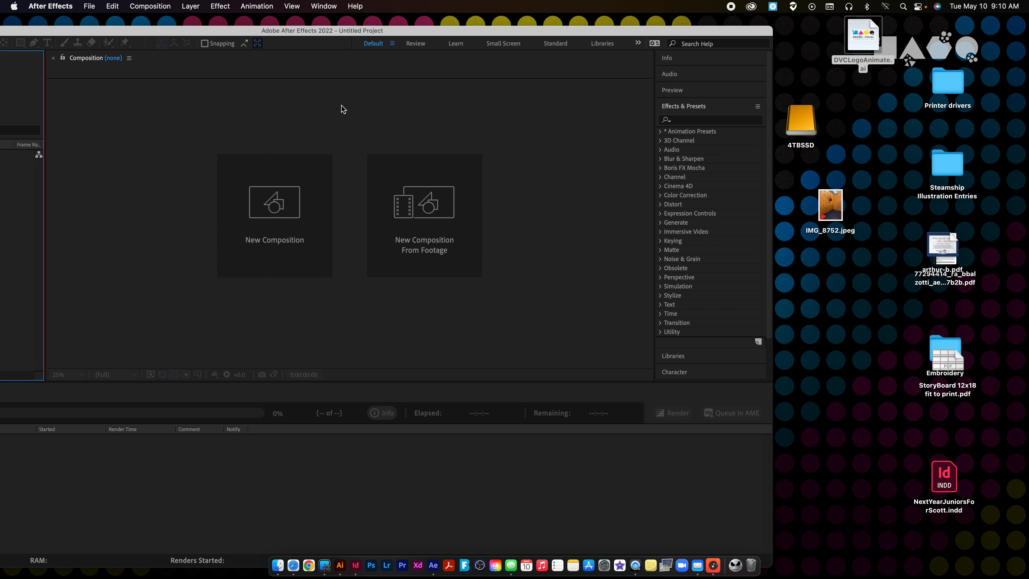
{"action": "left_click_drag", "start_coordinate": [331, 33], "coordinate": [572, 32]}
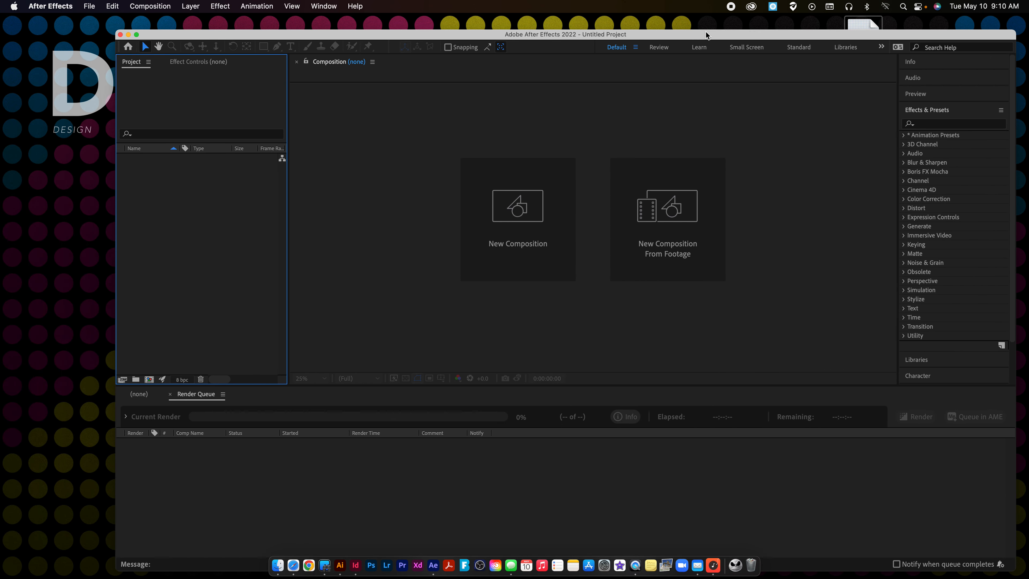
{"action": "left_click_drag", "start_coordinate": [707, 33], "coordinate": [698, 151]}
{"action": "left_click_drag", "start_coordinate": [863, 39], "coordinate": [188, 340]}
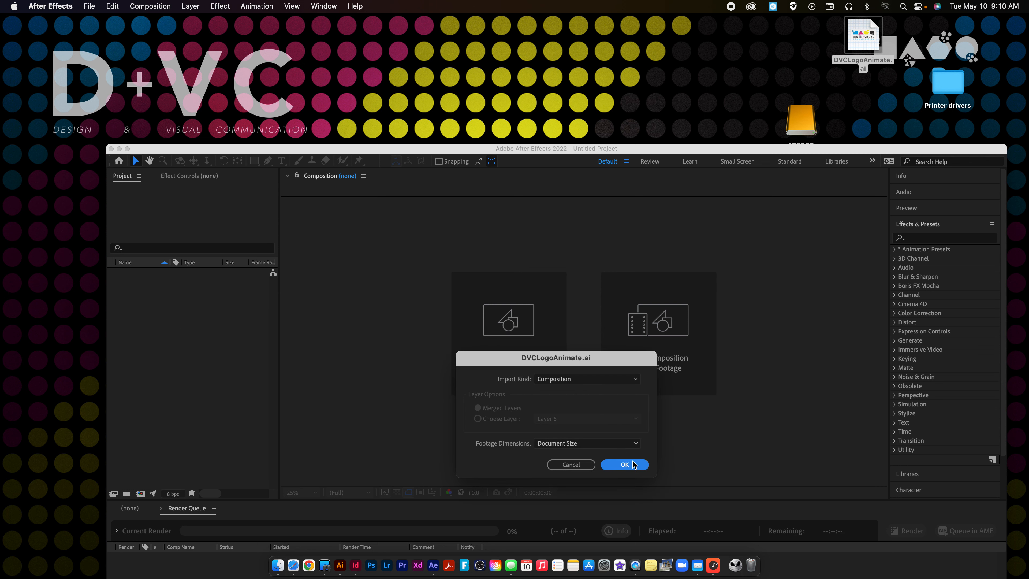
{"action": "left_click", "coordinate": [625, 464]}
{"action": "left_click_drag", "start_coordinate": [314, 149], "coordinate": [250, 11]}
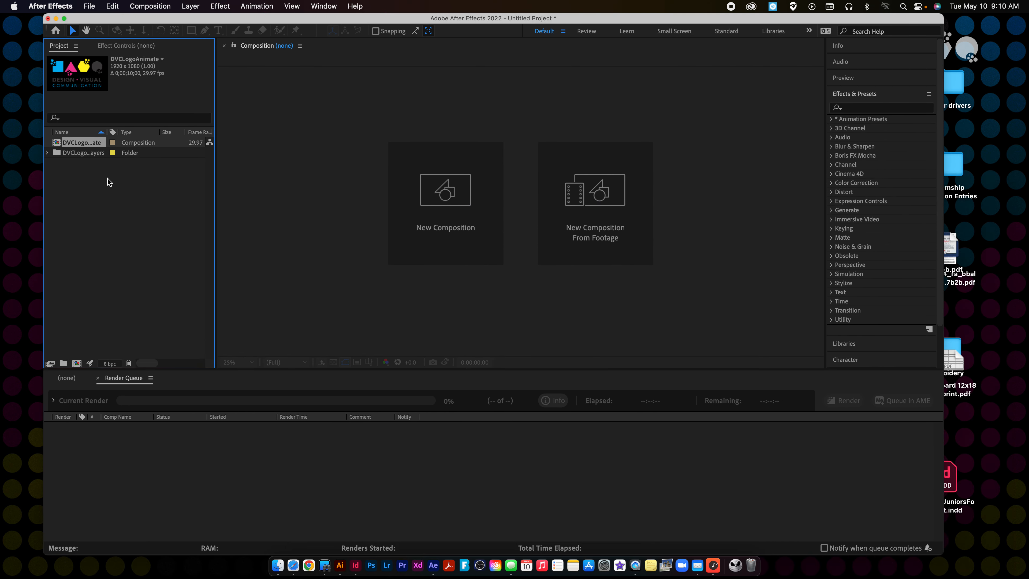
Check the contents of the imported layers folder and open the DVCLogoAnimate composition, cancelling the duplicate import.
{"action": "left_click", "coordinate": [83, 153]}
{"action": "left_click", "coordinate": [48, 152]}
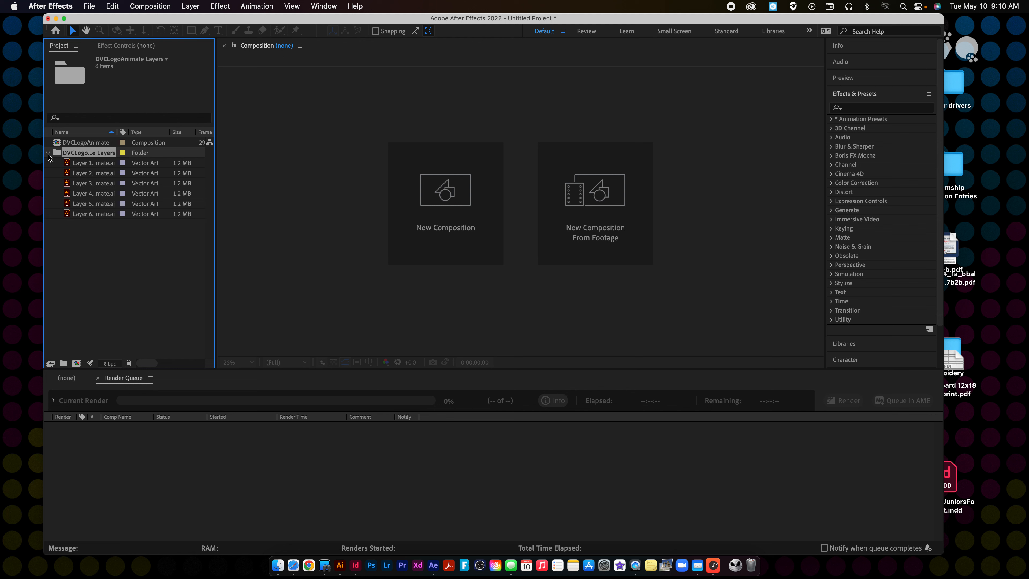
{"action": "left_click", "coordinate": [48, 153]}
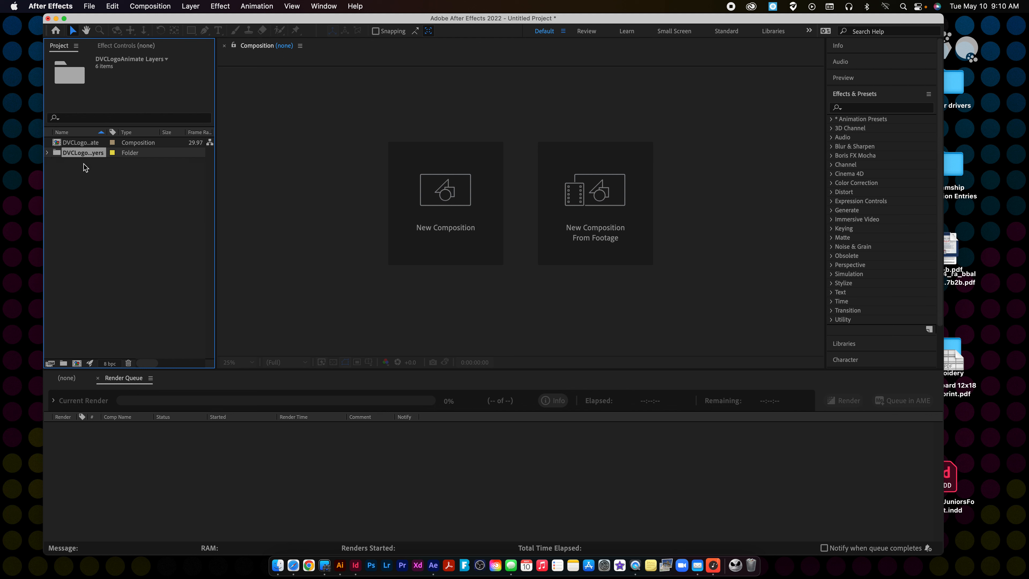
{"action": "double_click", "coordinate": [85, 146]}
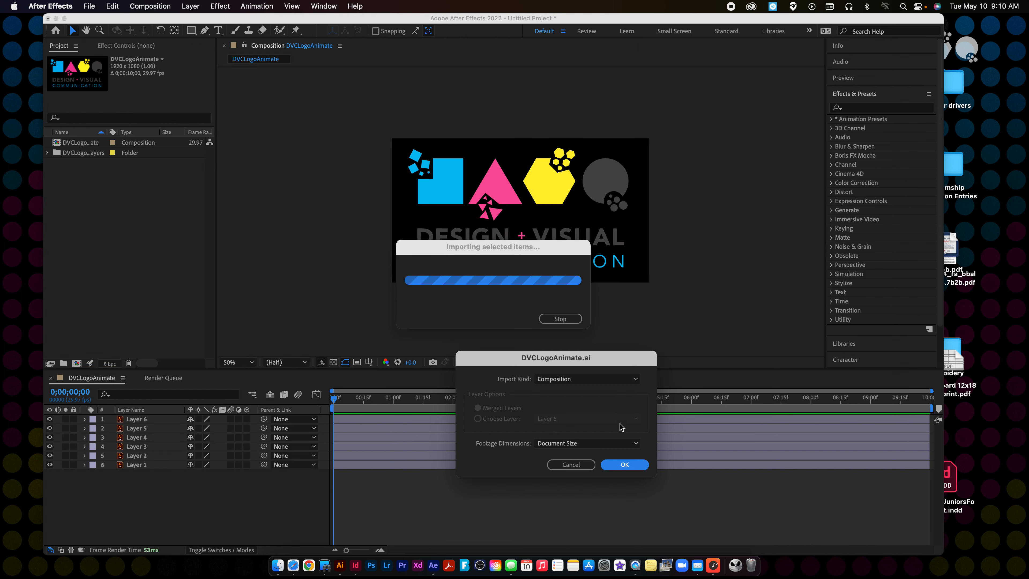
{"action": "left_click", "coordinate": [571, 464]}
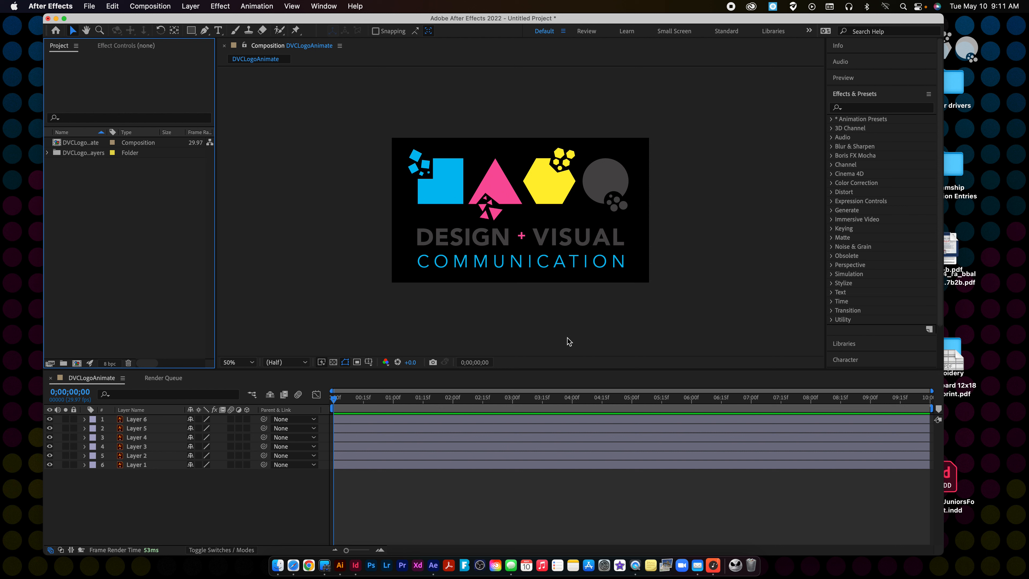
Set the composition's background color to white (ffffff) and check its duration in the composition settings.
{"action": "right_click", "coordinate": [316, 208]}
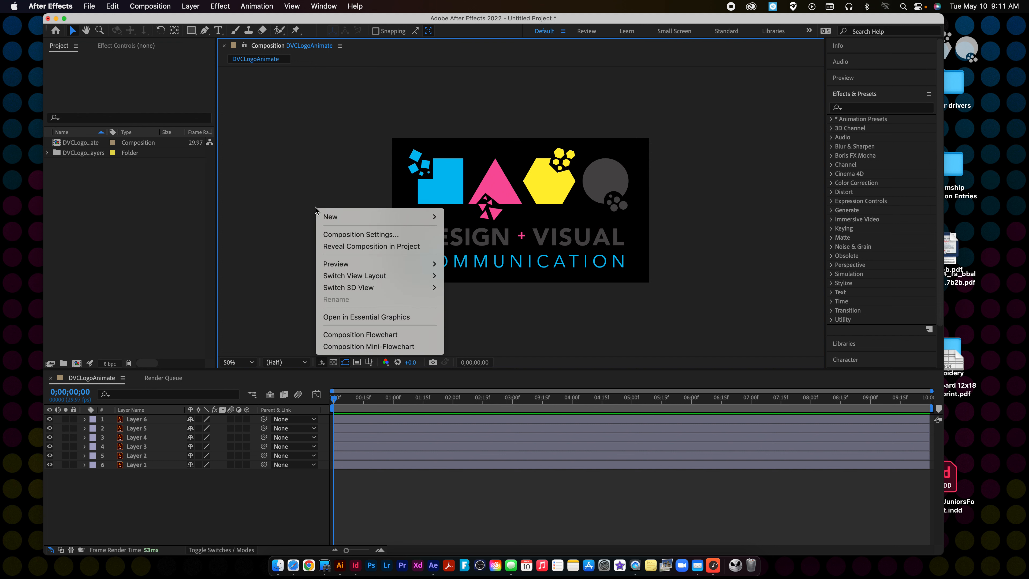
{"action": "left_click", "coordinate": [346, 234]}
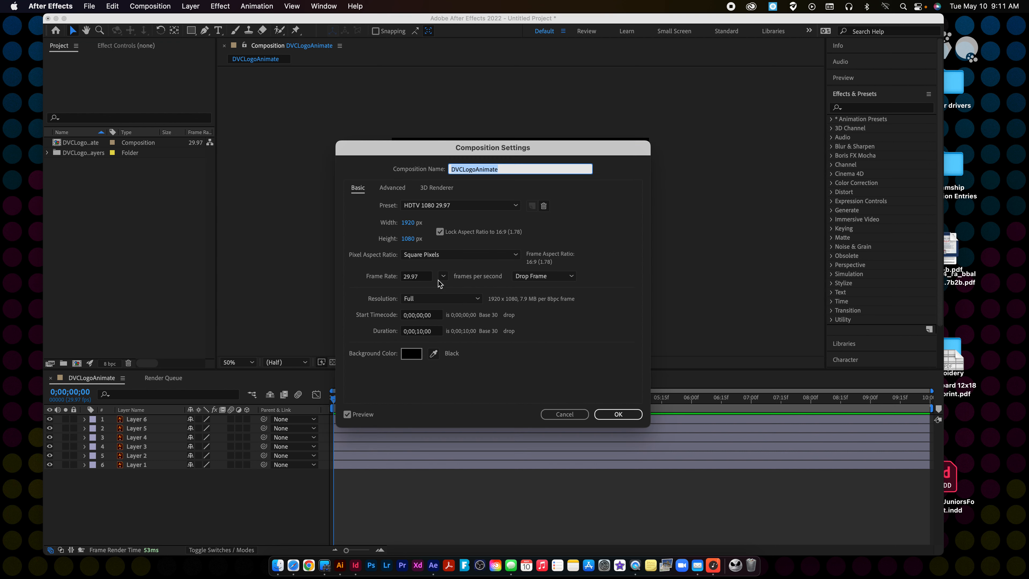
{"action": "left_click", "coordinate": [412, 355]}
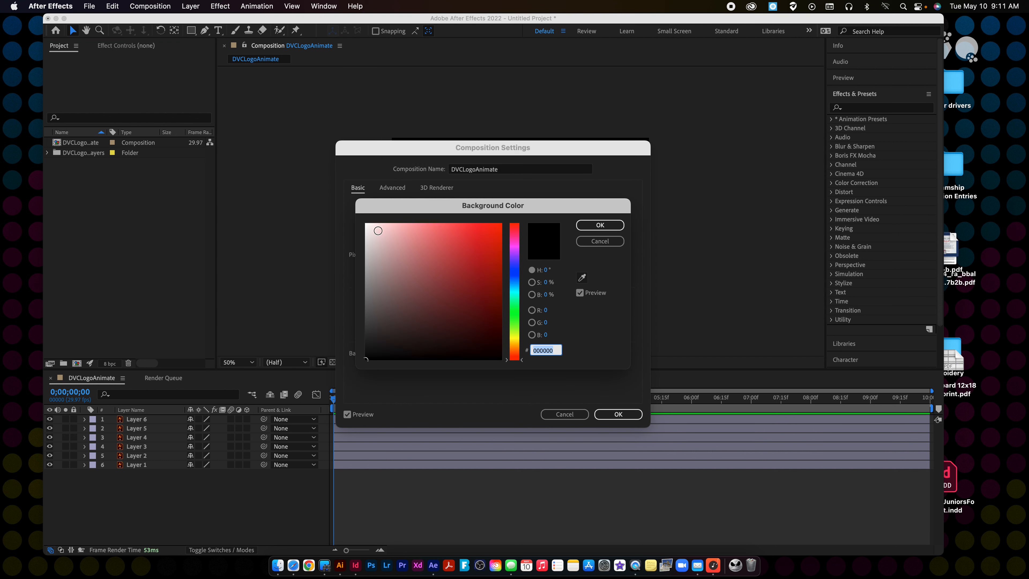
{"action": "type", "text": "ffffff"}
{"action": "left_click", "coordinate": [600, 225]}
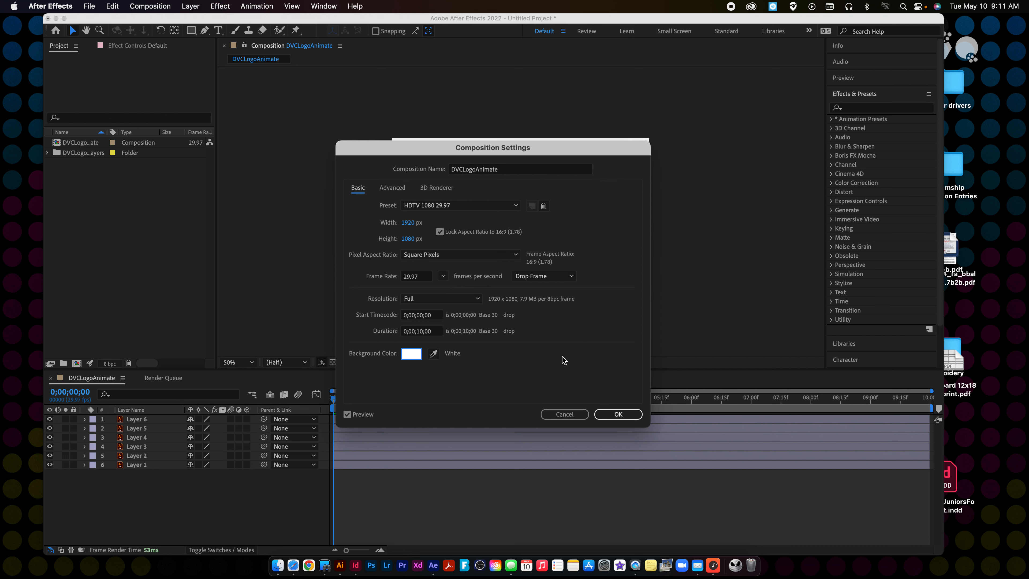
{"action": "left_click", "coordinate": [422, 333]}
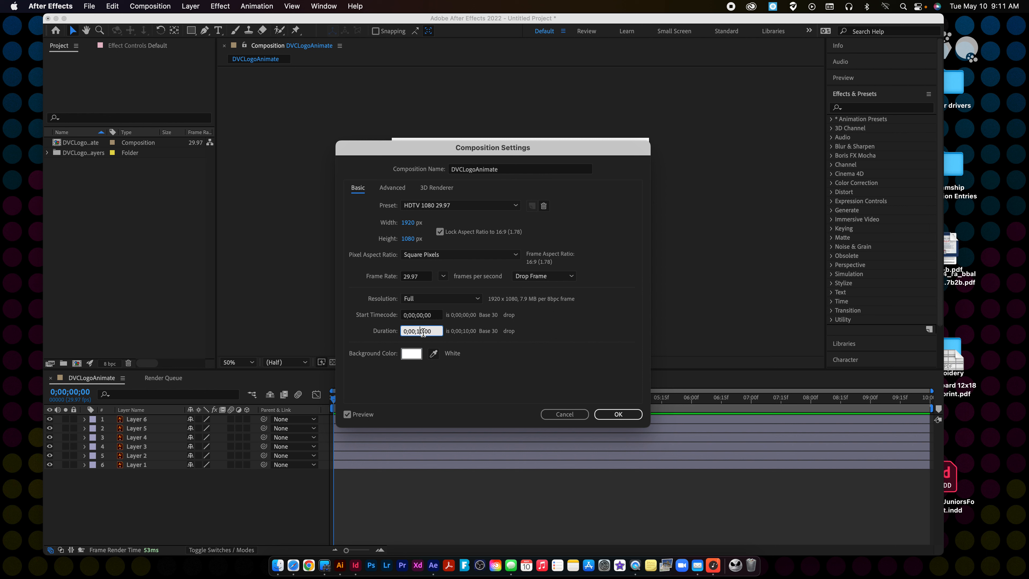
{"action": "left_click", "coordinate": [411, 333]}
{"action": "left_click", "coordinate": [640, 415]}
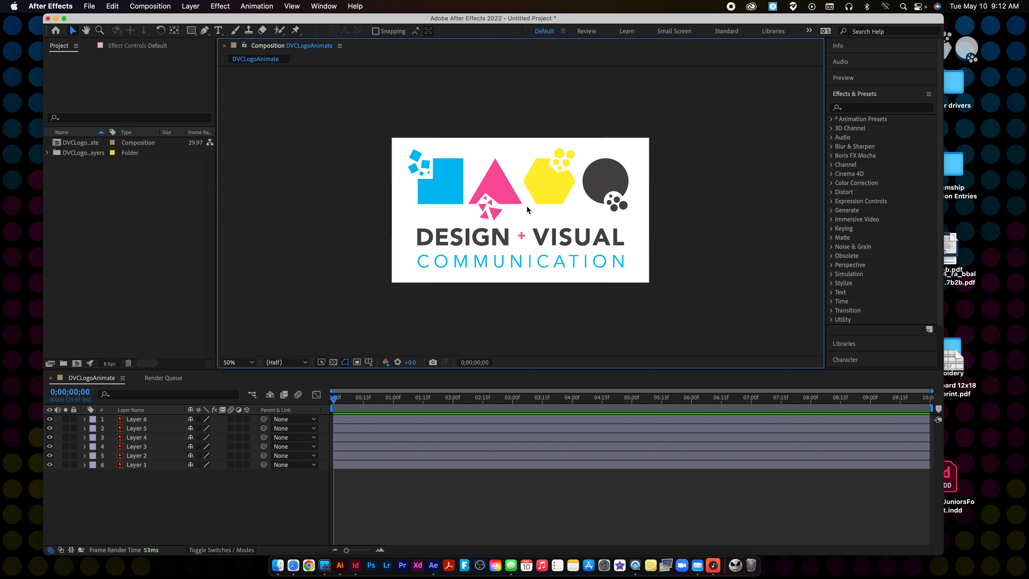
Scale all six logo layers down together to about 75% around the centre of the canvas.
{"action": "left_click_drag", "start_coordinate": [375, 134], "coordinate": [689, 327]}
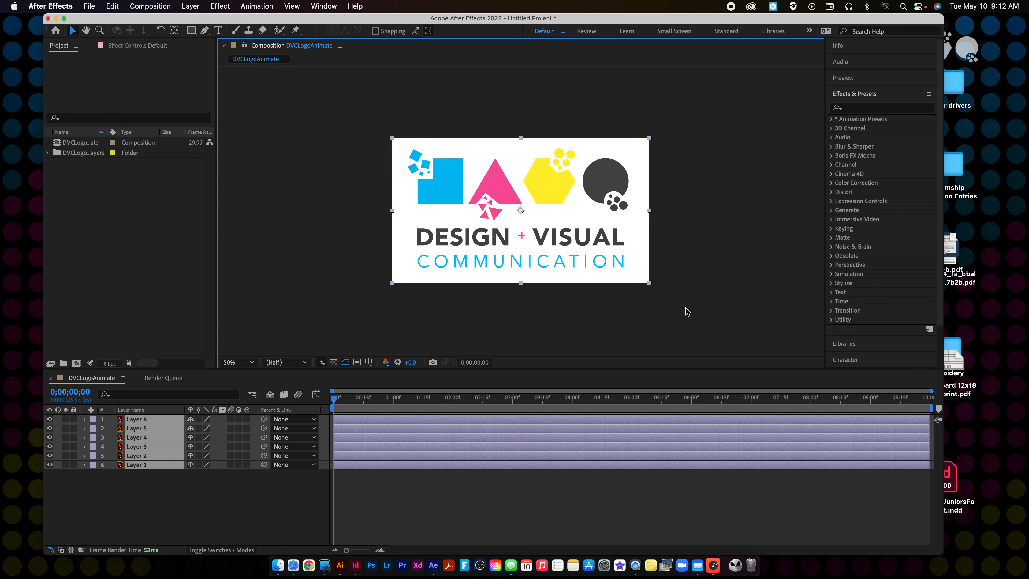
{"action": "left_click", "coordinate": [649, 139]}
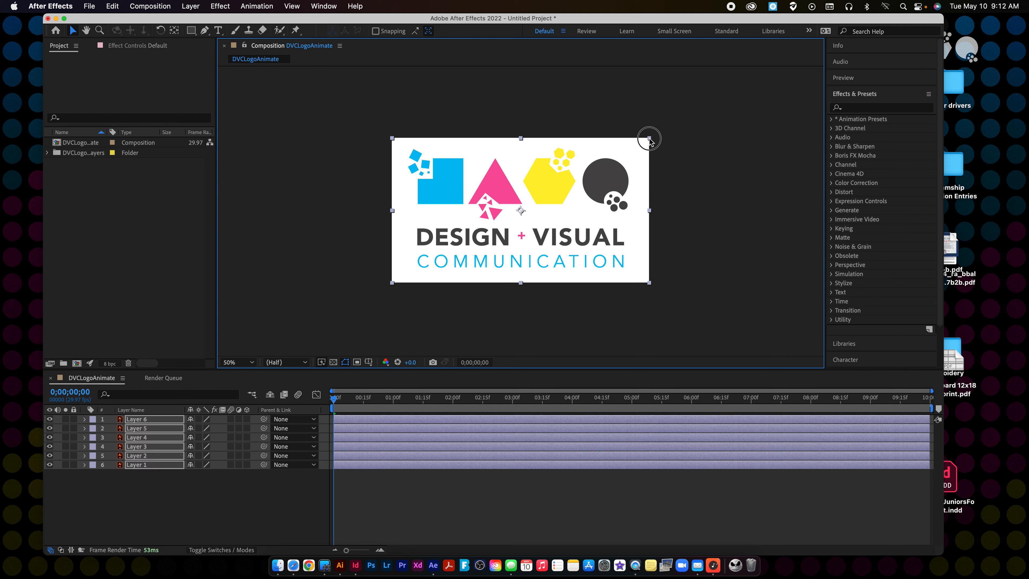
{"action": "left_click_drag", "start_coordinate": [650, 139], "coordinate": [616, 166]}
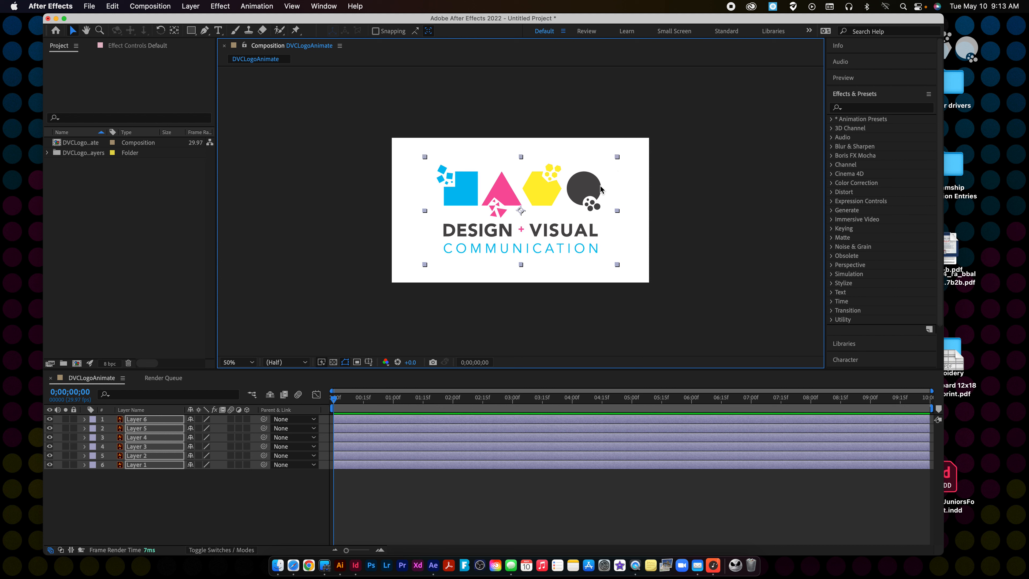
{"action": "left_click", "coordinate": [678, 187]}
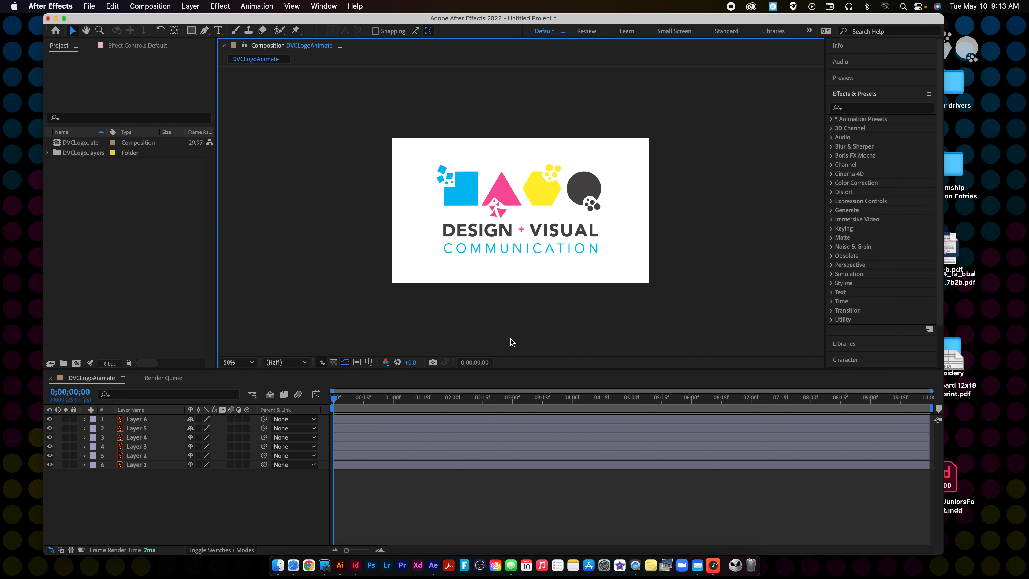
Identify the shape on Layer 6 by briefly hiding and reshowing it.
{"action": "left_click_drag", "start_coordinate": [411, 153], "coordinate": [624, 208]}
{"action": "left_click", "coordinate": [117, 420]}
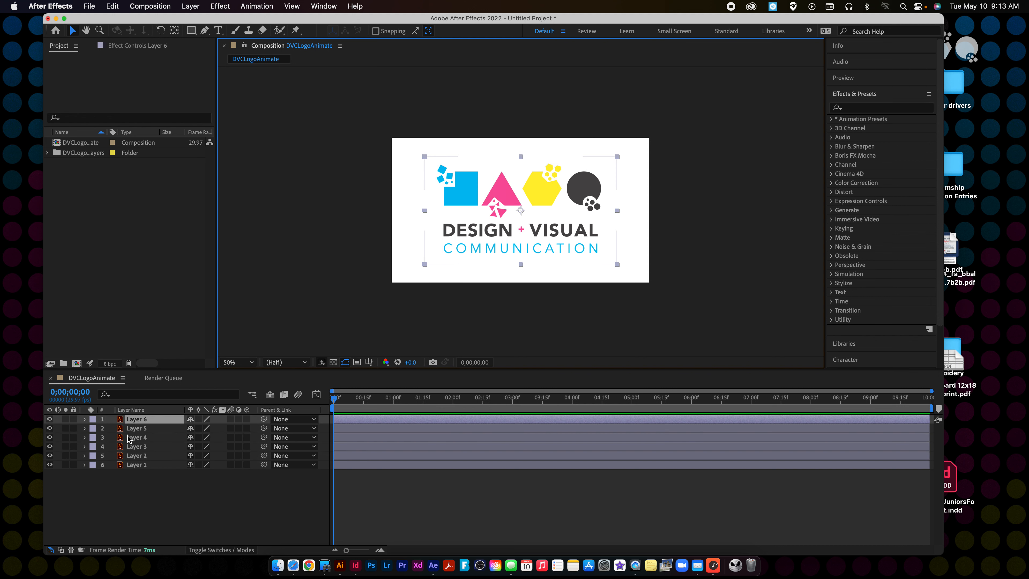
{"action": "left_click", "coordinate": [49, 419]}
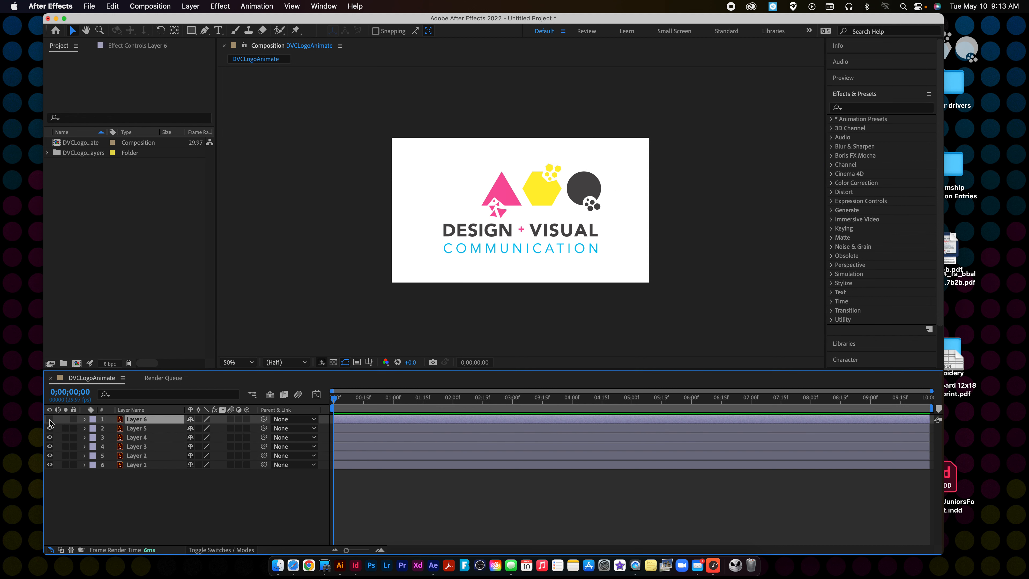
{"action": "left_click", "coordinate": [49, 419]}
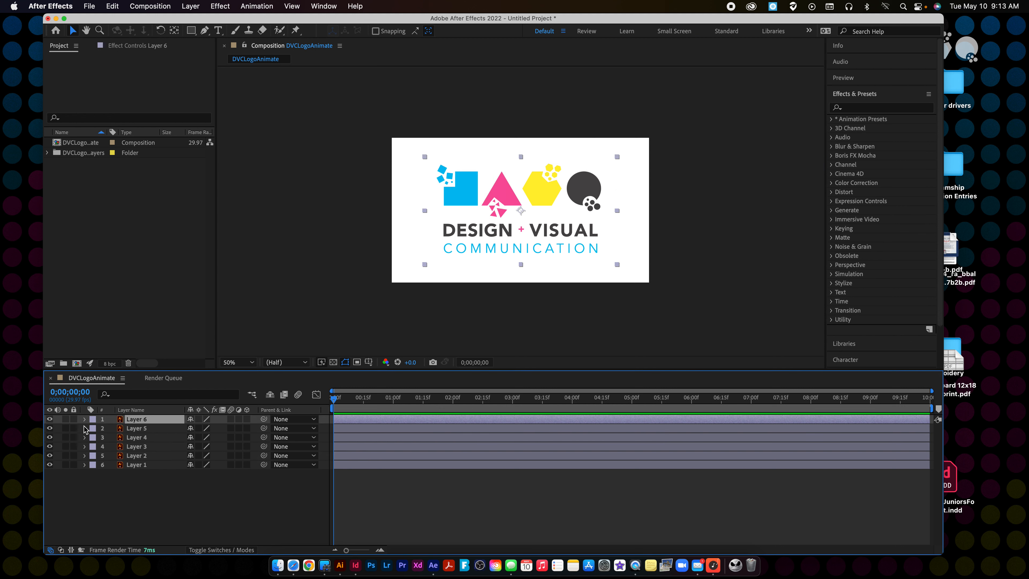
Move the four shape layers (Layers 3 to 6) together horizontally off the canvas's left side, to about -812, 540.
{"action": "left_click", "coordinate": [144, 428], "text": "shift"}
{"action": "left_click", "coordinate": [145, 438], "text": "shift"}
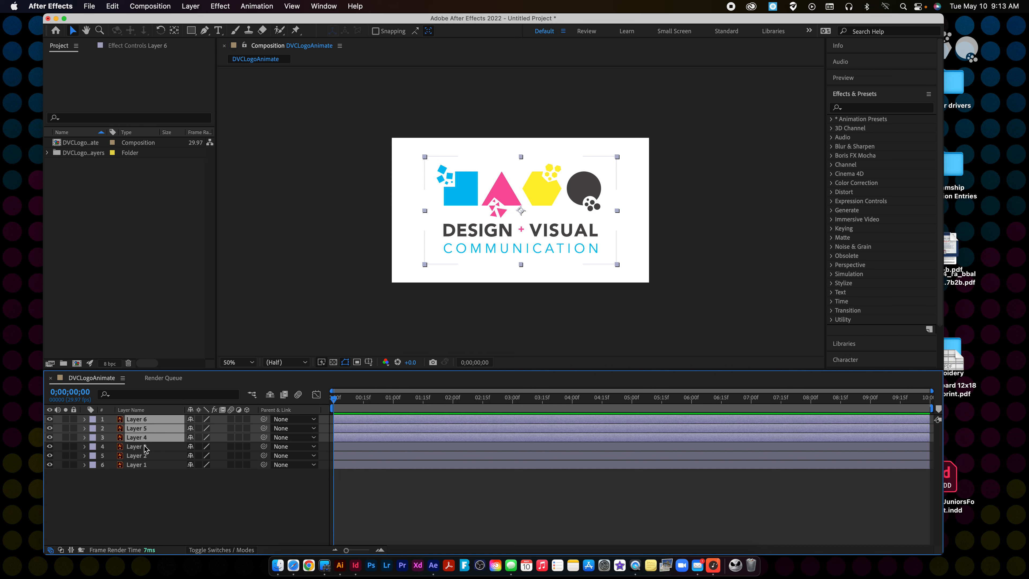
{"action": "left_click", "coordinate": [145, 447], "text": "shift"}
{"action": "left_click", "coordinate": [50, 446]}
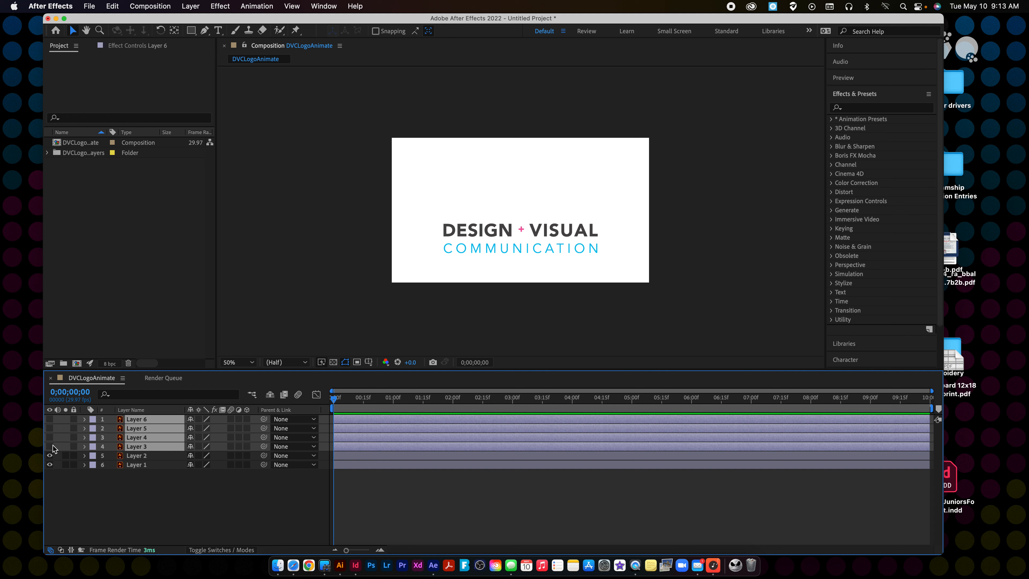
{"action": "left_click", "coordinate": [50, 446]}
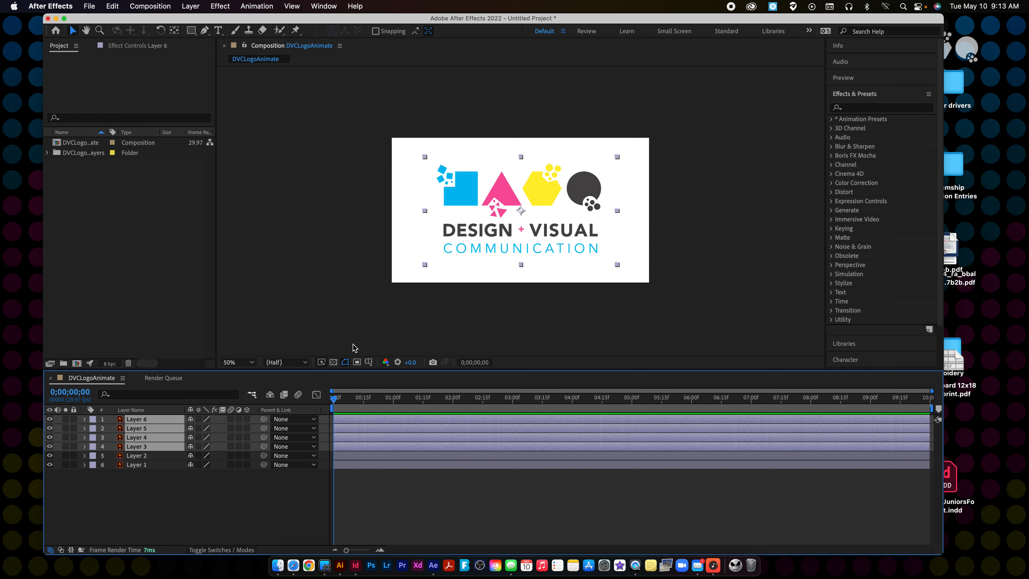
{"action": "left_click", "coordinate": [591, 187]}
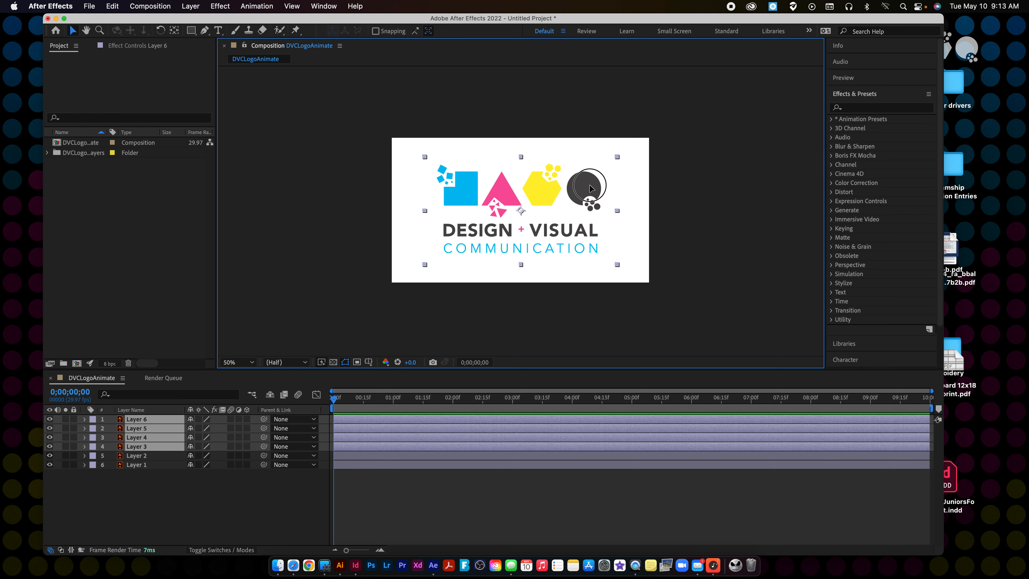
{"action": "left_click_drag", "start_coordinate": [591, 187], "coordinate": [352, 185]}
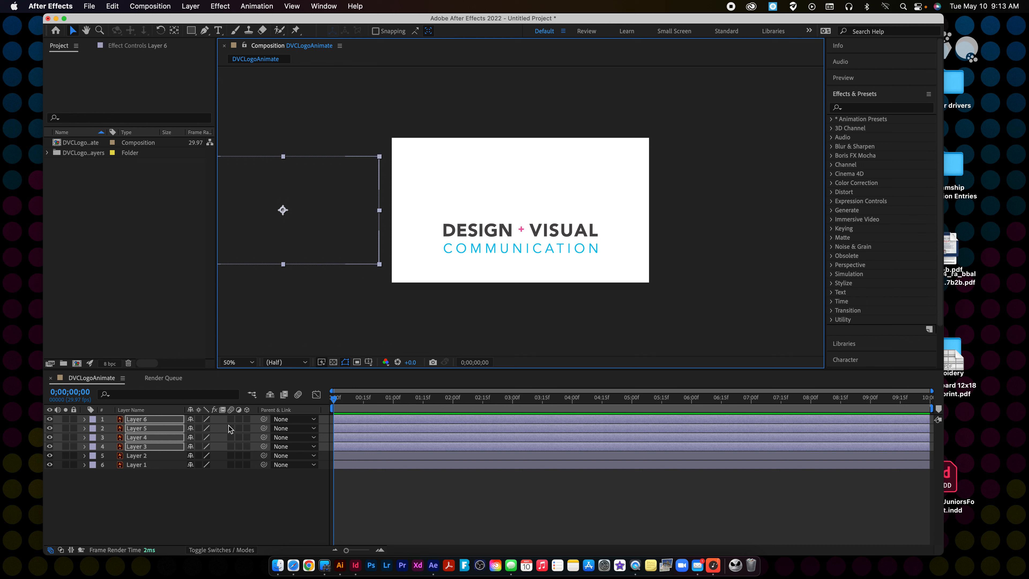
Set a starting Position keyframe for Layers 3 to 6 at 0;00;00;00.
{"action": "left_click", "coordinate": [84, 420]}
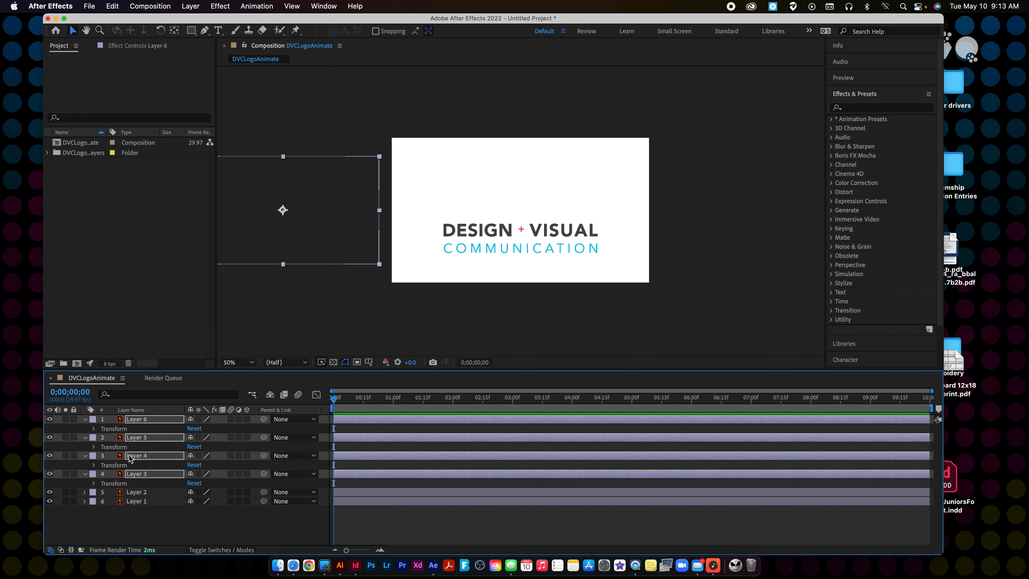
{"action": "left_click", "coordinate": [95, 428]}
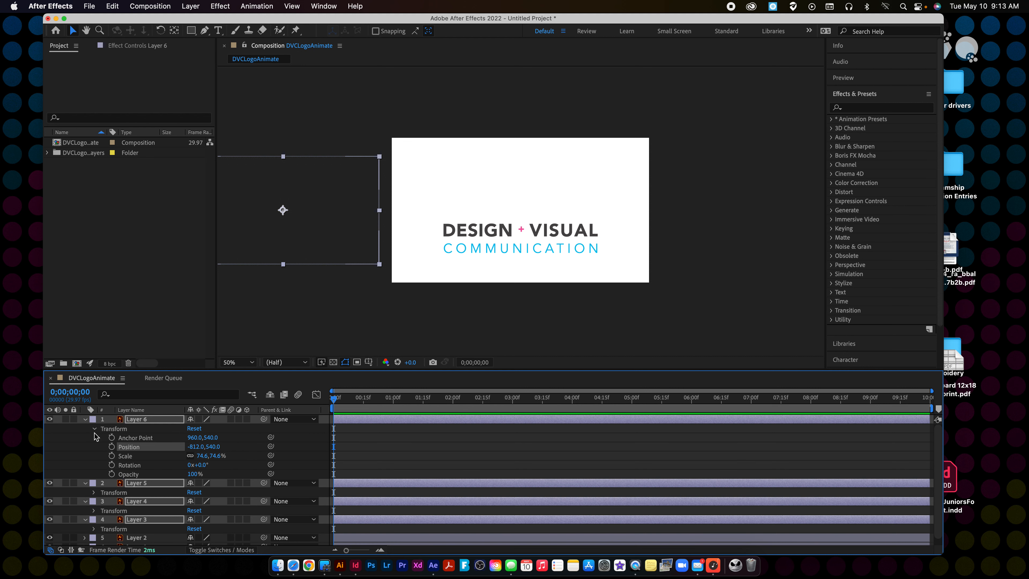
{"action": "left_click", "coordinate": [111, 446]}
{"action": "left_click", "coordinate": [315, 190]}
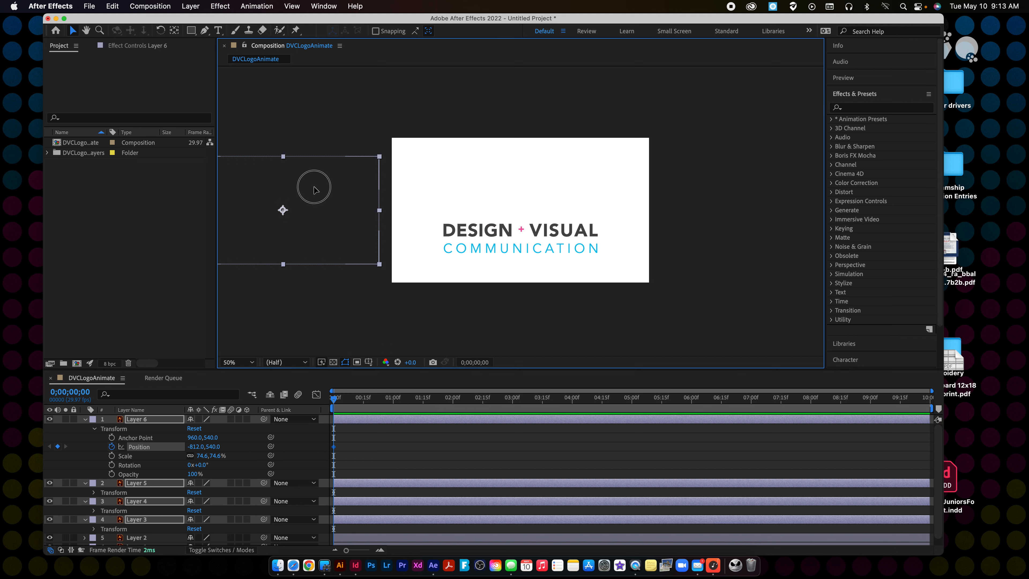
{"action": "left_click_drag", "start_coordinate": [315, 189], "coordinate": [473, 191]}
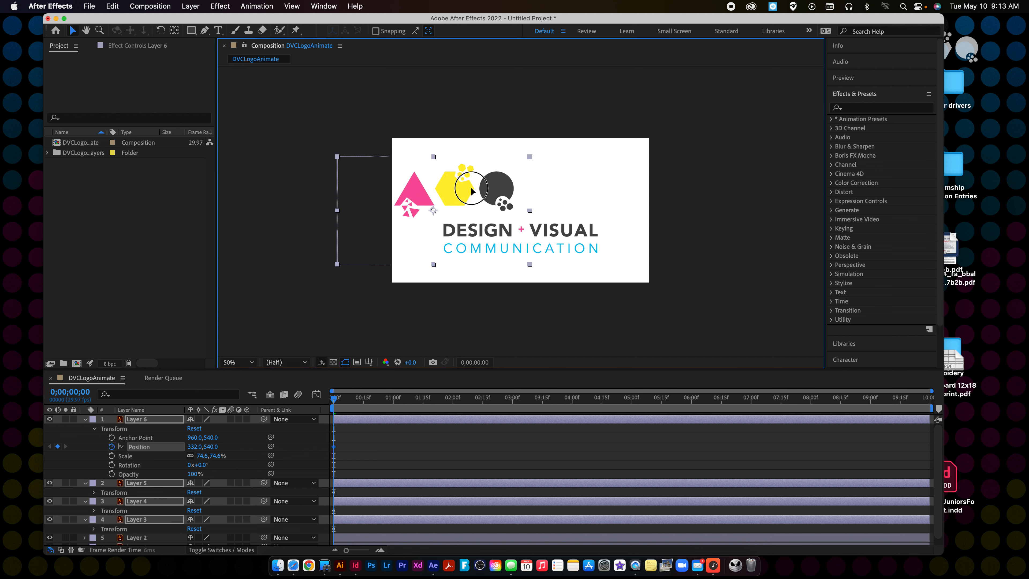
{"action": "key", "text": "super+z"}
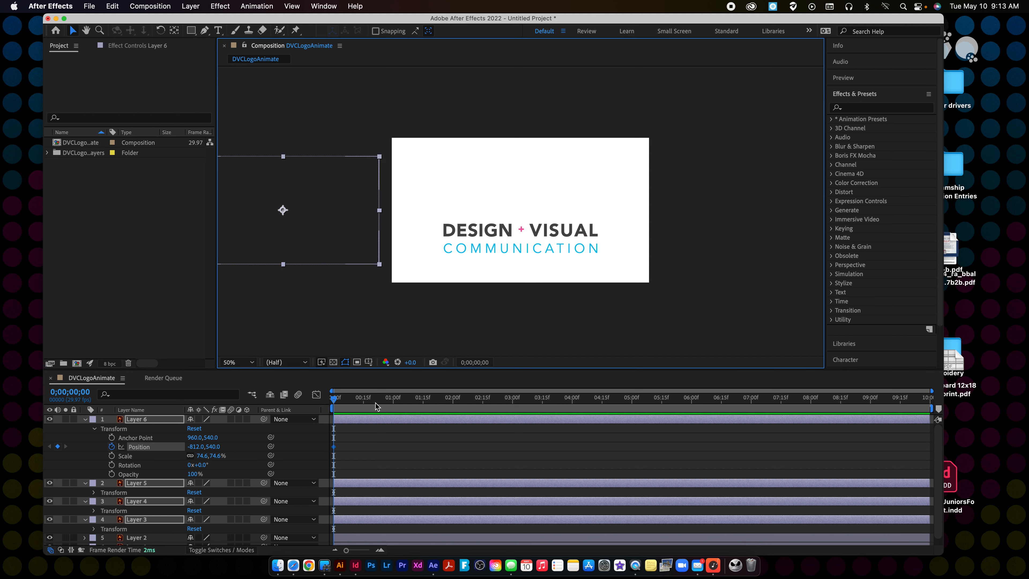
At 0;00;00;16, bring the four shape layers back onto the canvas above the text, at about 952, 540.
{"action": "left_click", "coordinate": [365, 407]}
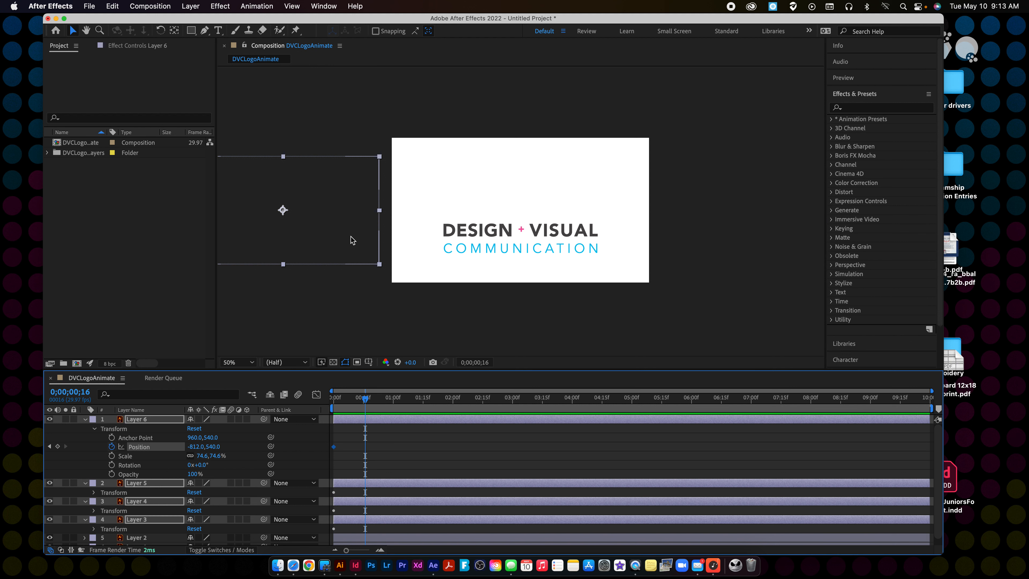
{"action": "left_click", "coordinate": [328, 212]}
{"action": "left_click_drag", "start_coordinate": [328, 211], "coordinate": [563, 217]}
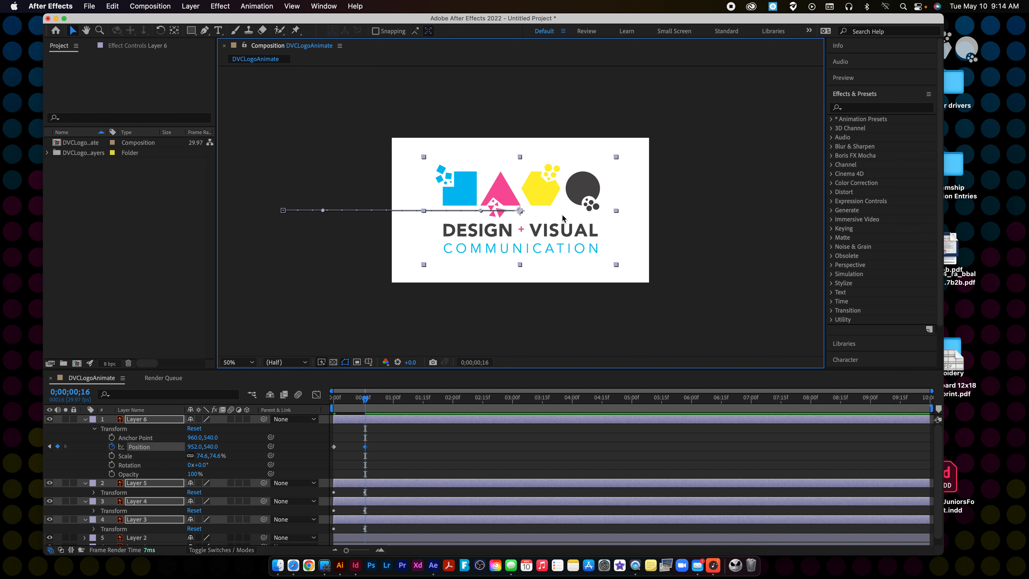
Preview the shapes' slide-in from the start of the composition, then collapse and deselect the layers.
{"action": "left_click_drag", "start_coordinate": [365, 398], "coordinate": [333, 392]}
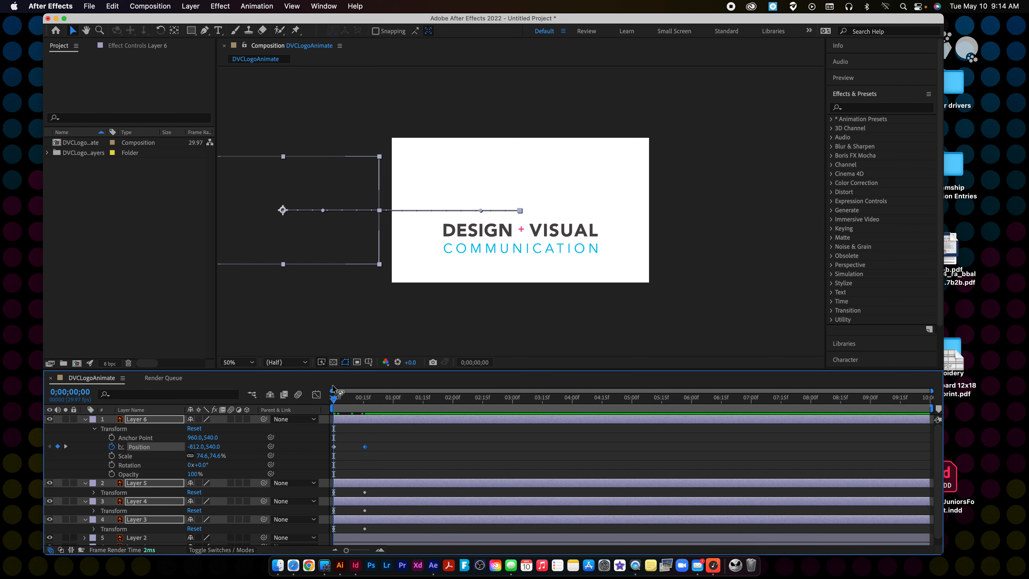
{"action": "key", "text": "space"}
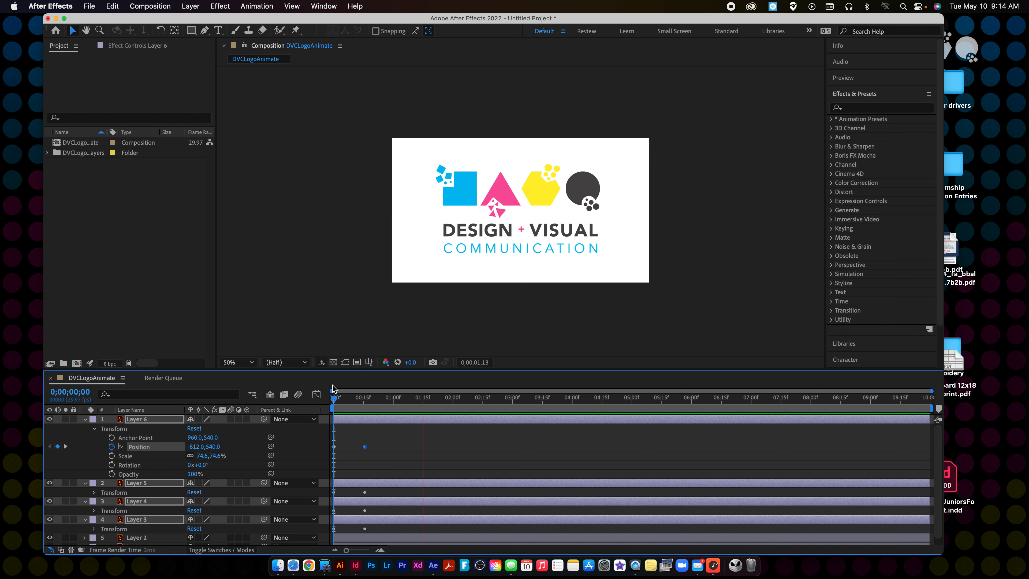
{"action": "key", "text": "space"}
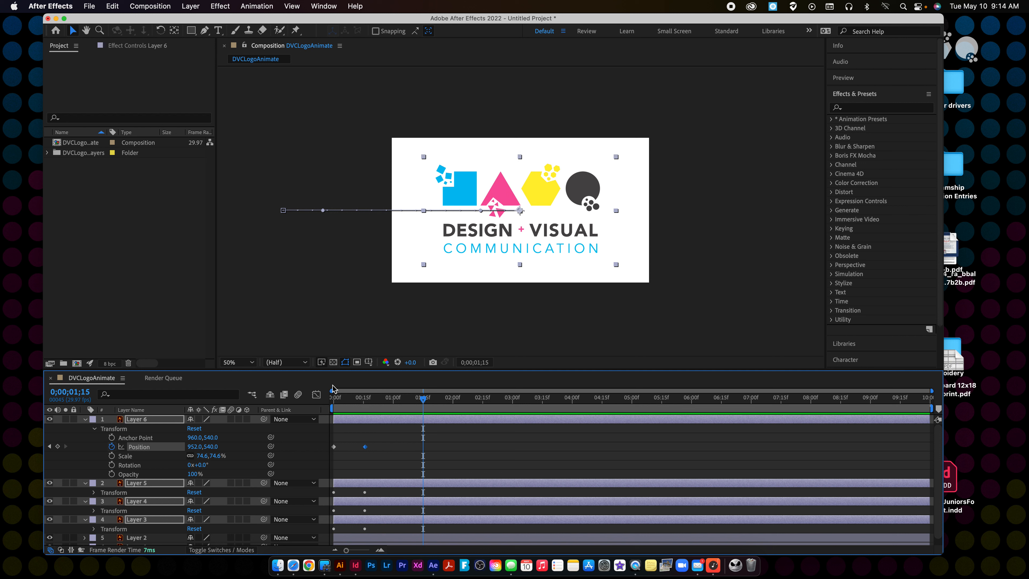
{"action": "left_click", "coordinate": [84, 420]}
{"action": "left_click", "coordinate": [276, 334]}
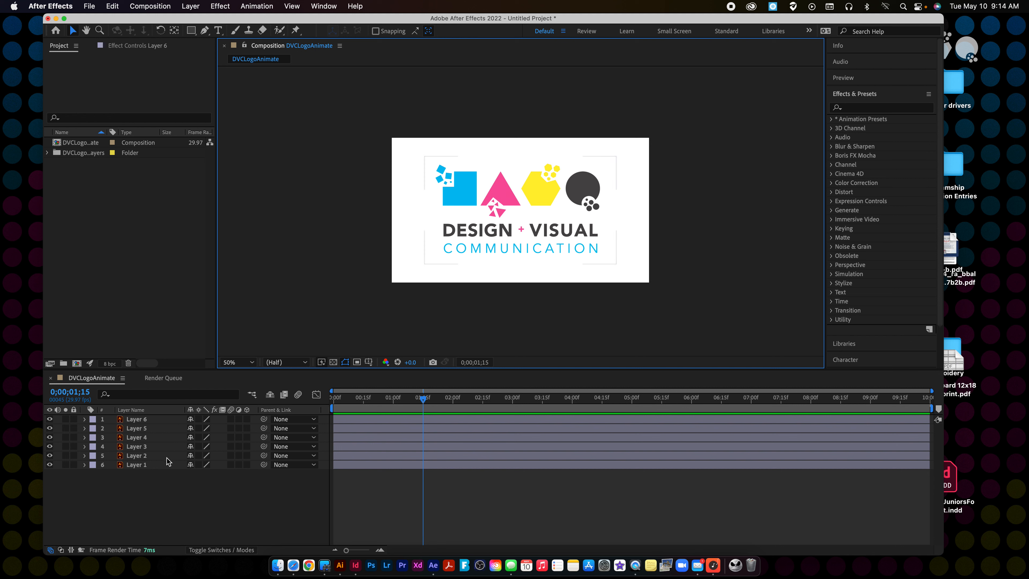
{"action": "left_click", "coordinate": [135, 456]}
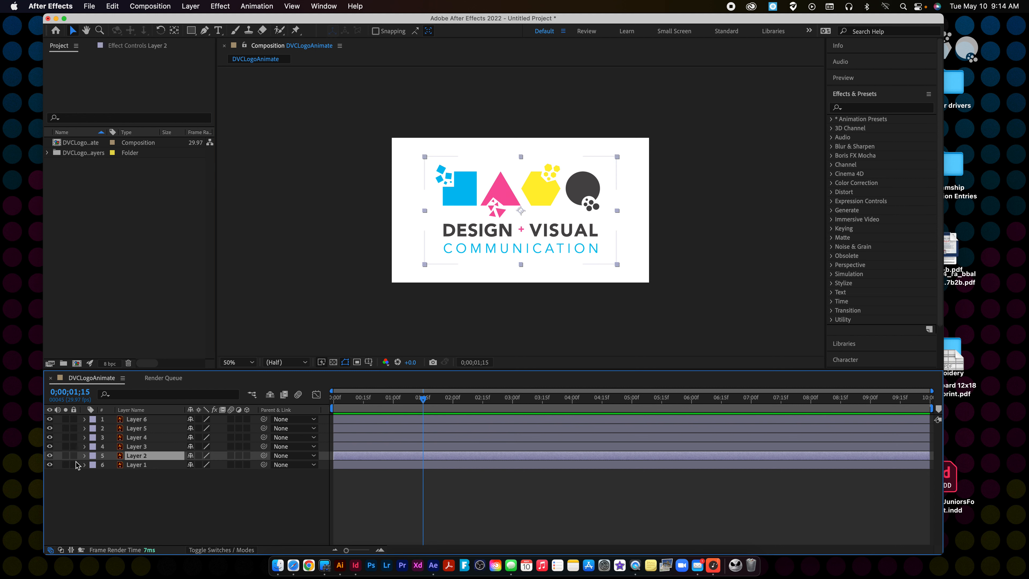
{"action": "left_click", "coordinate": [146, 466], "text": "shift"}
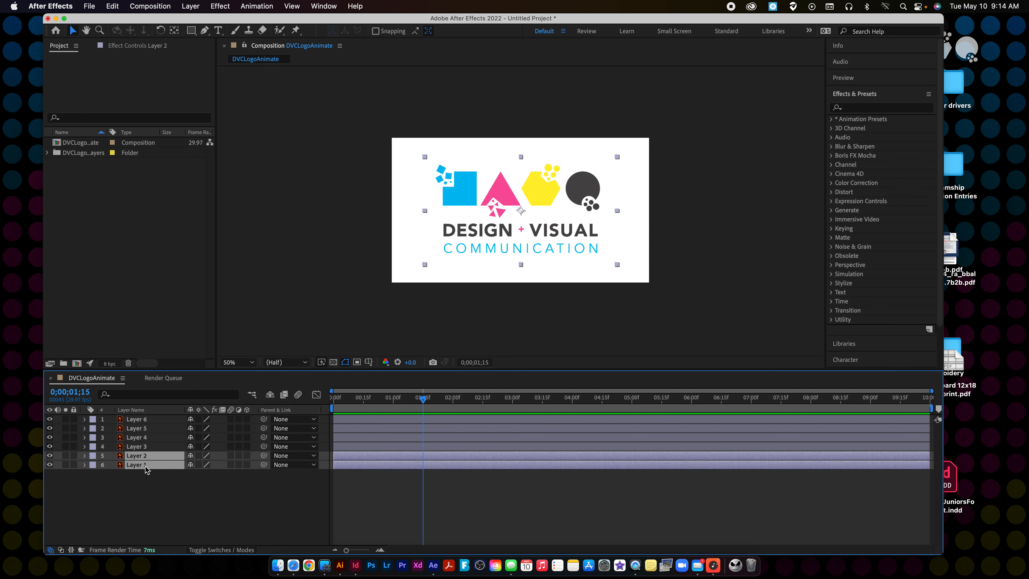
{"action": "left_click", "coordinate": [141, 420]}
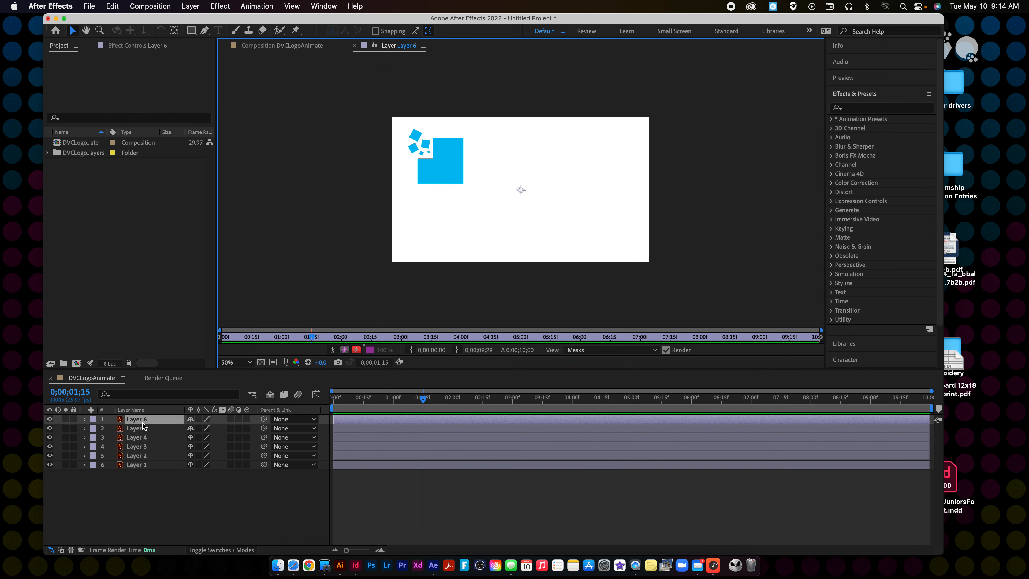
{"action": "left_click", "coordinate": [355, 51]}
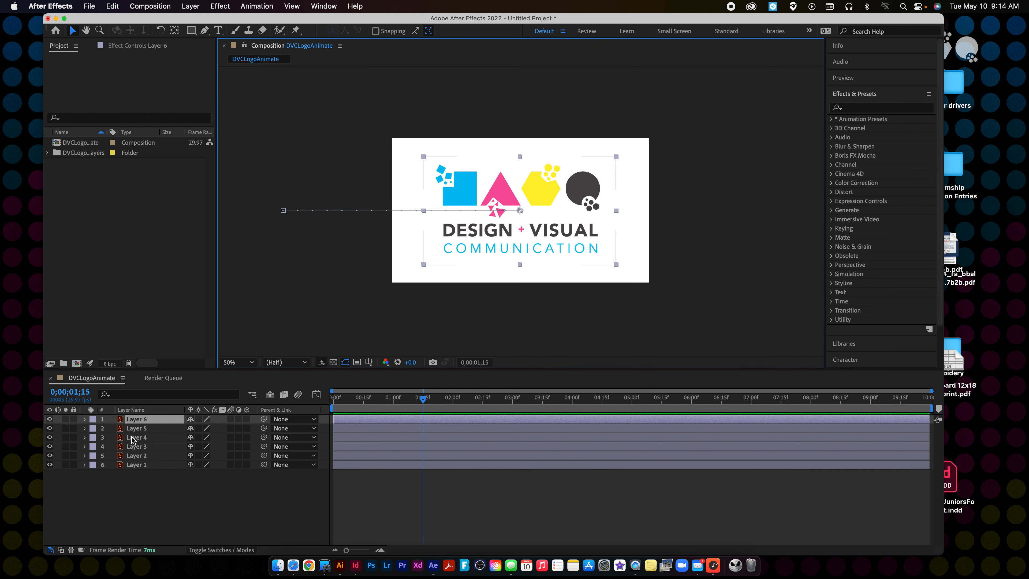
{"action": "right_click", "coordinate": [134, 420]}
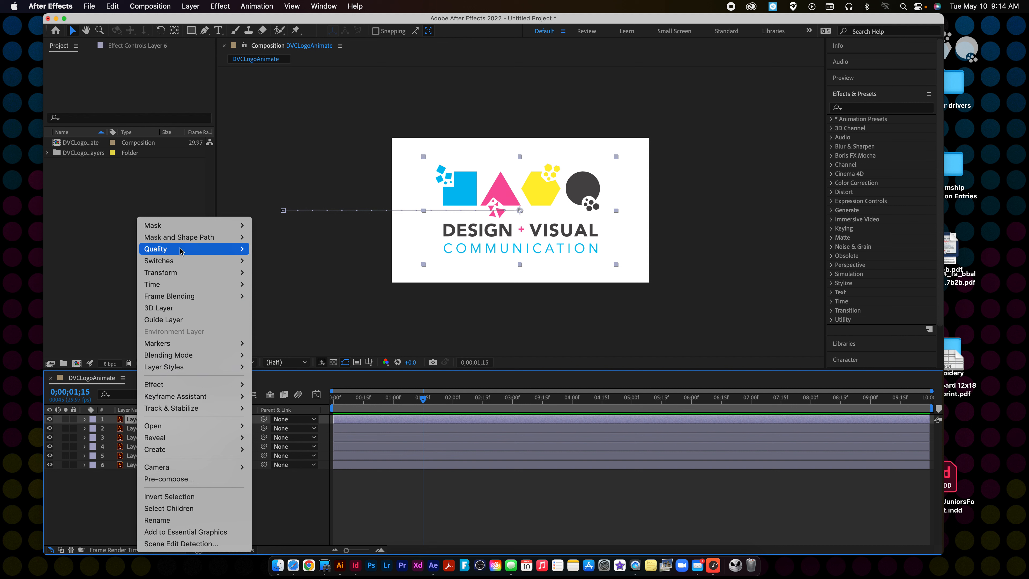
{"action": "key", "text": "Escape"}
{"action": "left_click", "coordinate": [133, 424]}
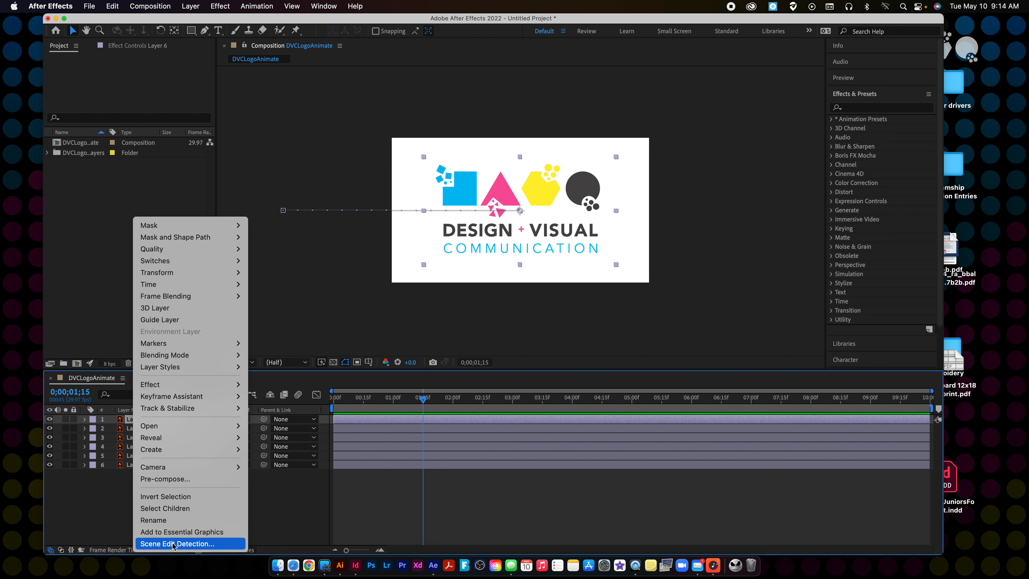
{"action": "left_click", "coordinate": [98, 508]}
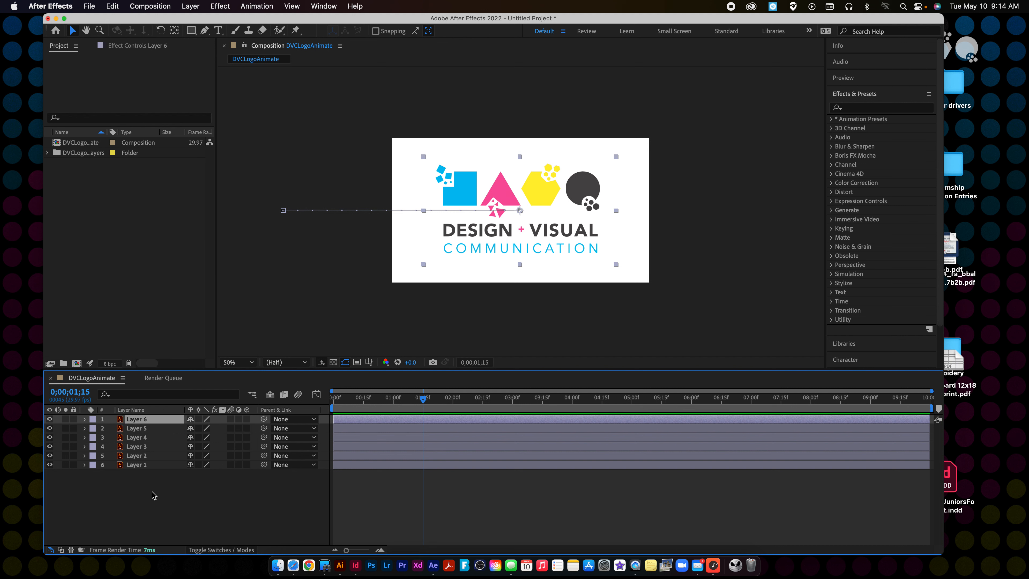
Apply the Block Dissolve - digital preset from Transitions - Dissolves to Layer 2 at 0;00;01;15 and expand that layer's properties.
{"action": "left_click", "coordinate": [145, 457]}
{"action": "left_click", "coordinate": [142, 465], "text": "shift"}
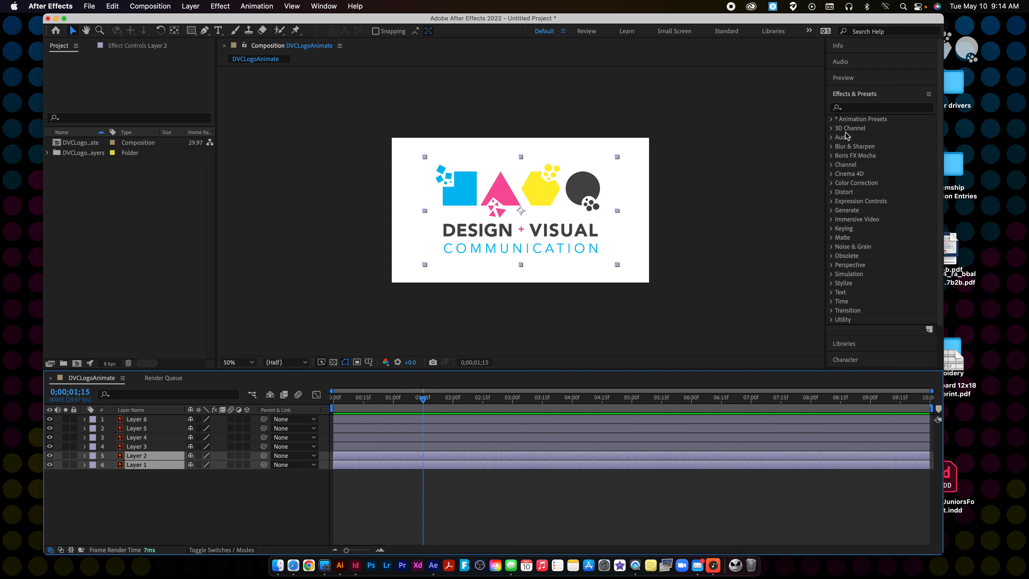
{"action": "left_click", "coordinate": [831, 119]}
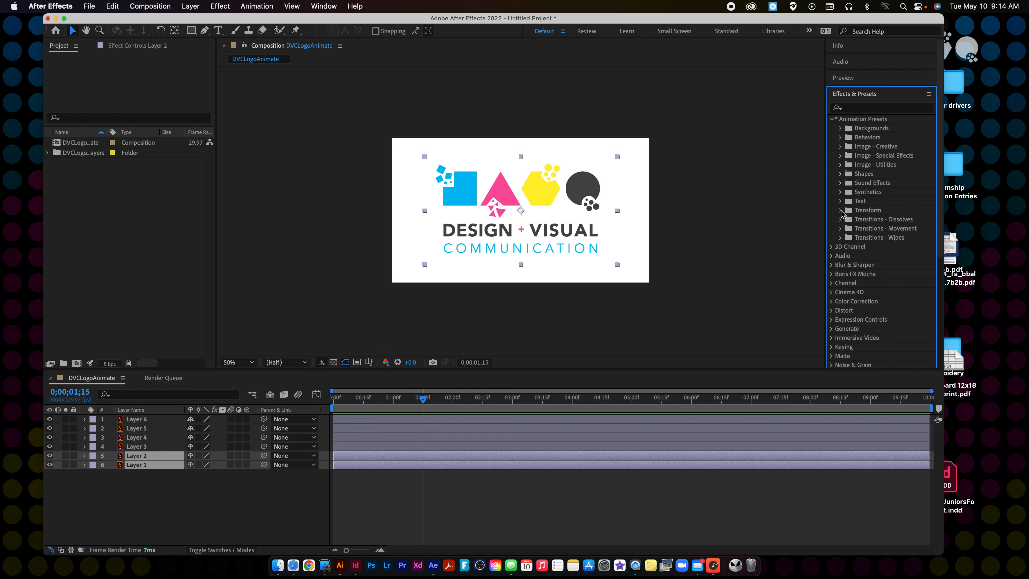
{"action": "left_click", "coordinate": [841, 219]}
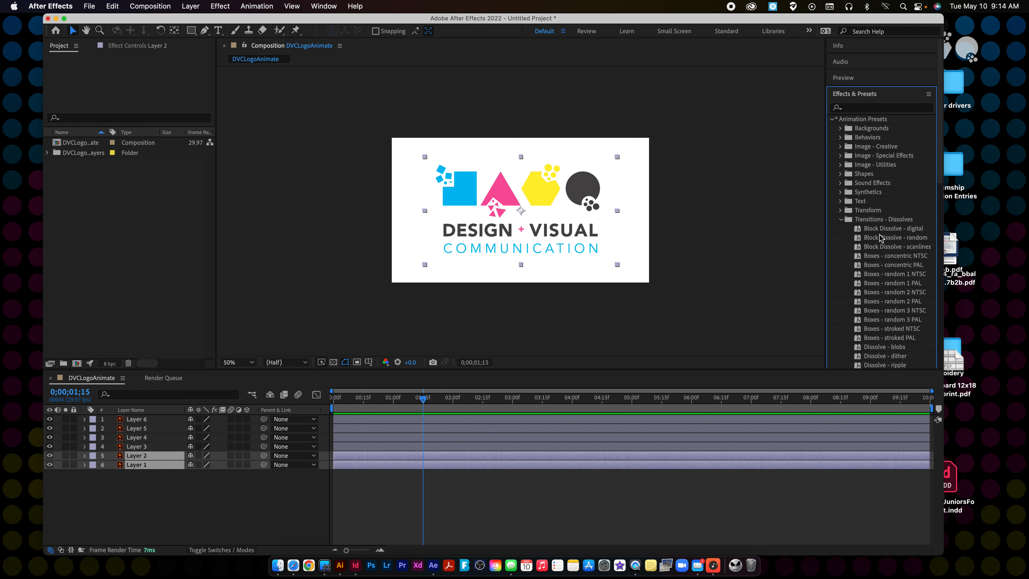
{"action": "left_click", "coordinate": [880, 229]}
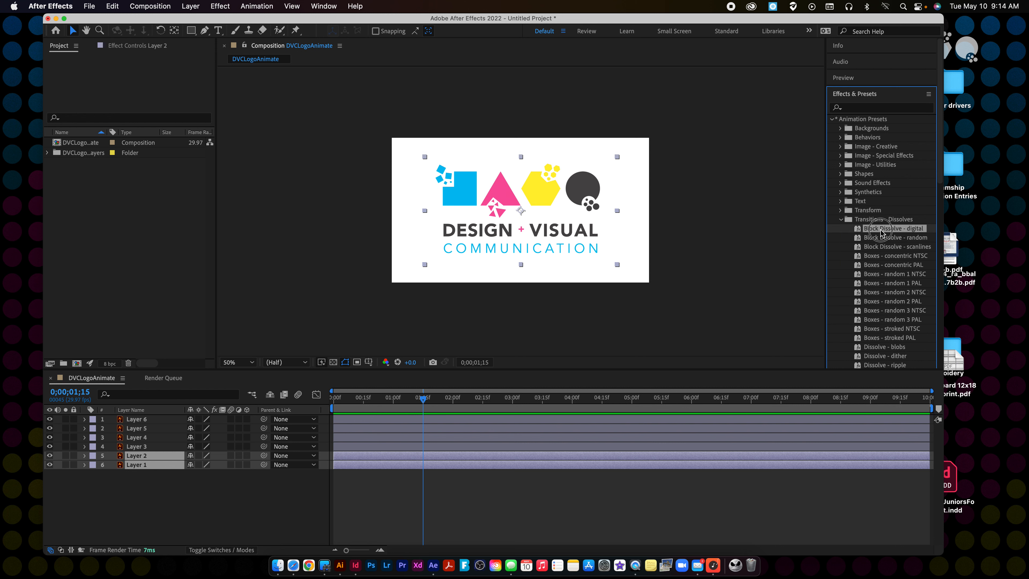
{"action": "left_click_drag", "start_coordinate": [881, 230], "coordinate": [151, 459]}
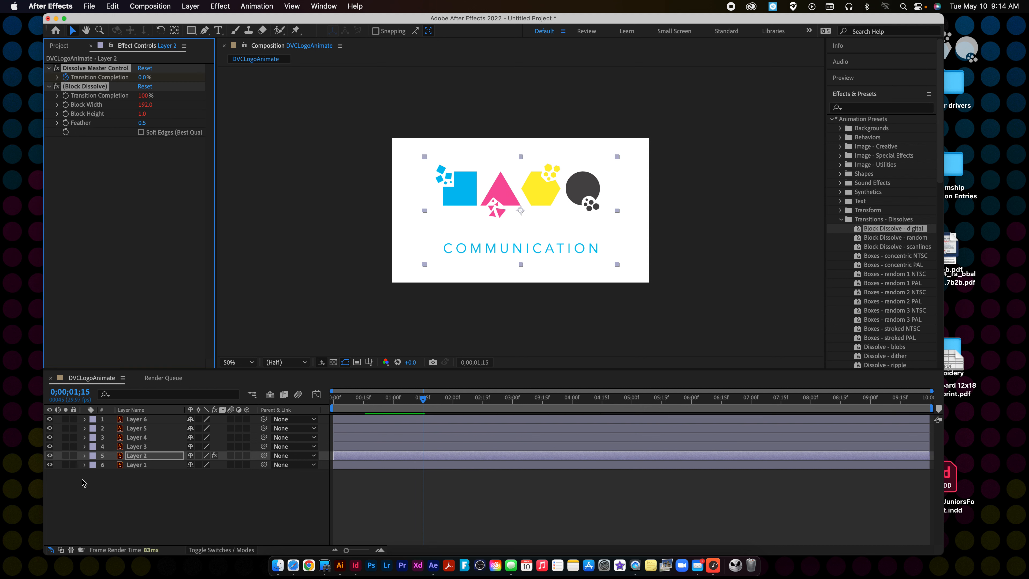
{"action": "left_click", "coordinate": [84, 456]}
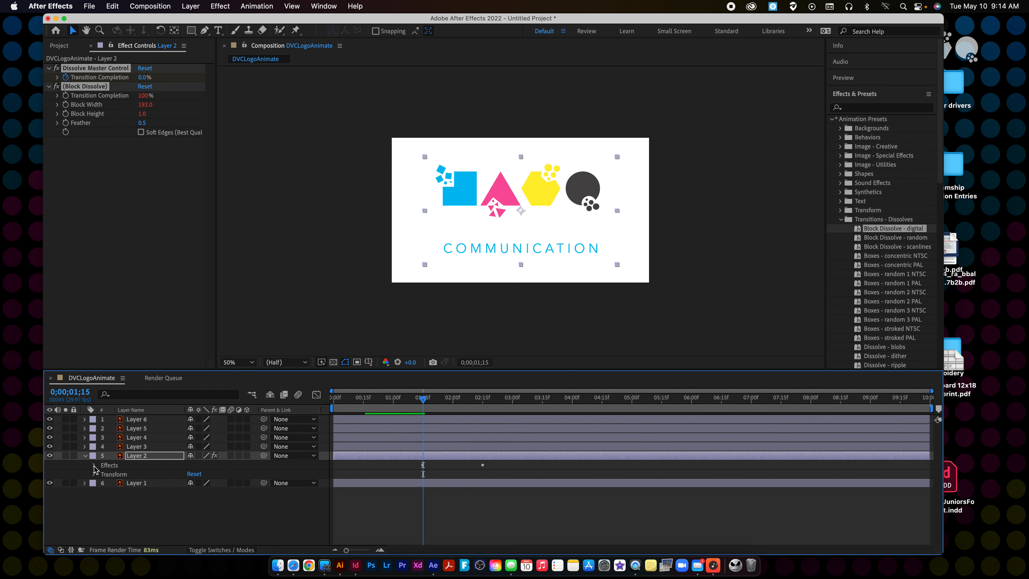
Expand Layer 2's dissolve effects, scrub around 0;00;01;15 to examine the start of the transition, and collapse the effects.
{"action": "left_click", "coordinate": [93, 465]}
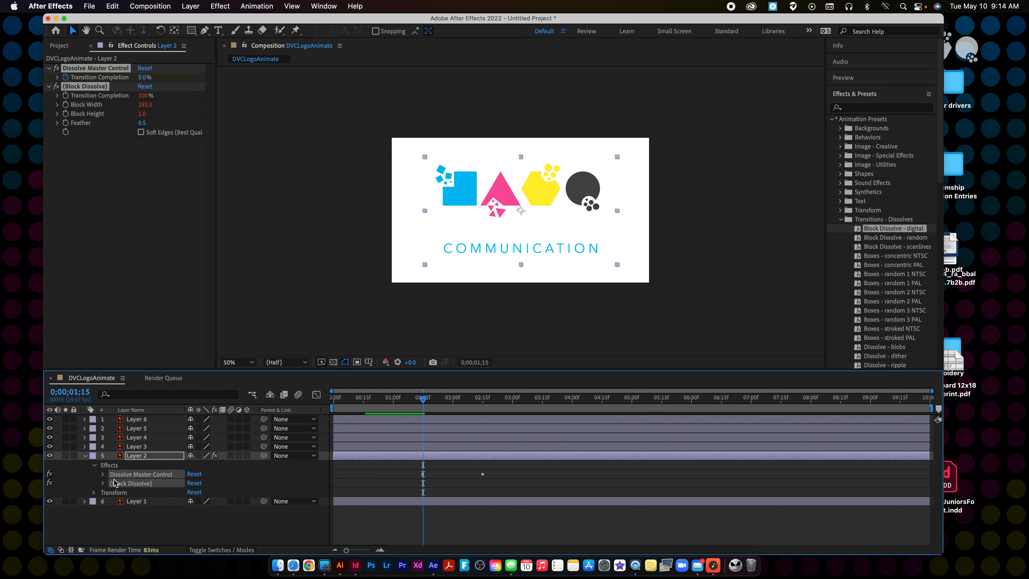
{"action": "left_click", "coordinate": [102, 483]}
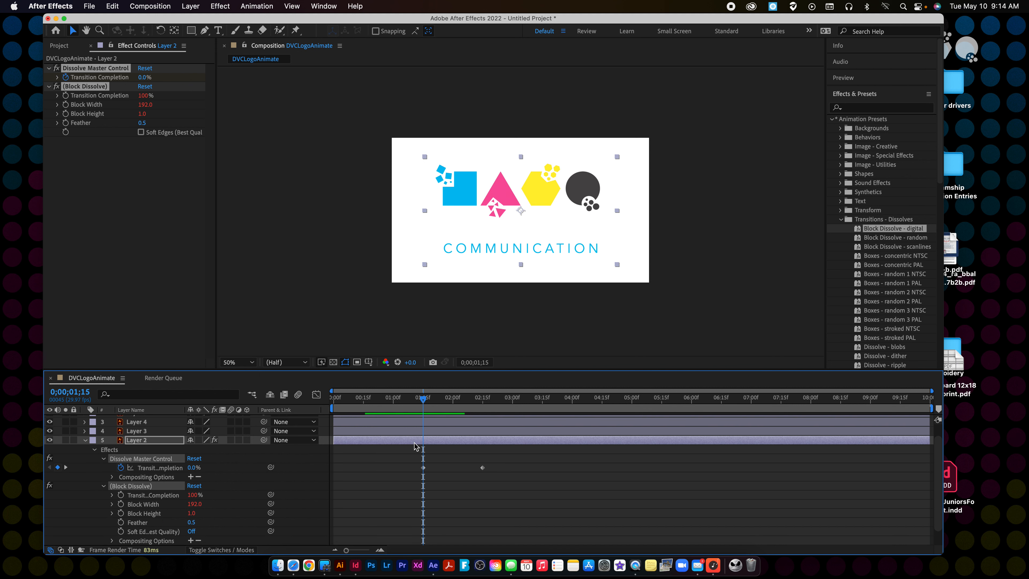
{"action": "left_click", "coordinate": [422, 398]}
{"action": "mouse_move", "coordinate": [422, 398]}
{"action": "left_mouse_down"}
{"action": "mouse_move", "coordinate": [502, 398]}
{"action": "mouse_move", "coordinate": [406, 402]}
{"action": "mouse_move", "coordinate": [424, 402]}
{"action": "left_mouse_up"}
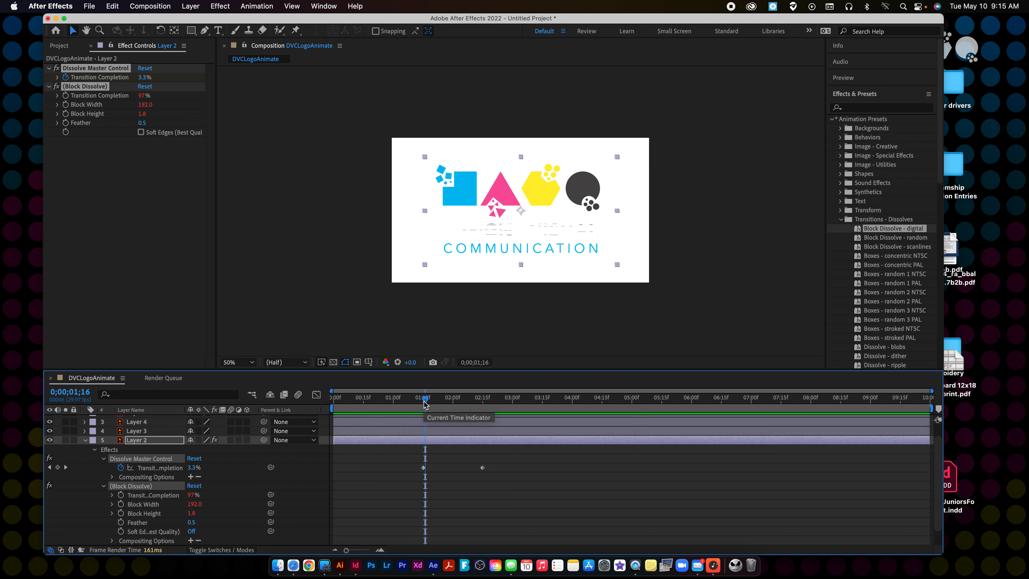
{"action": "mouse_move", "coordinate": [425, 402]}
{"action": "left_mouse_down"}
{"action": "mouse_move", "coordinate": [338, 404]}
{"action": "mouse_move", "coordinate": [482, 404]}
{"action": "mouse_move", "coordinate": [423, 404]}
{"action": "left_mouse_up"}
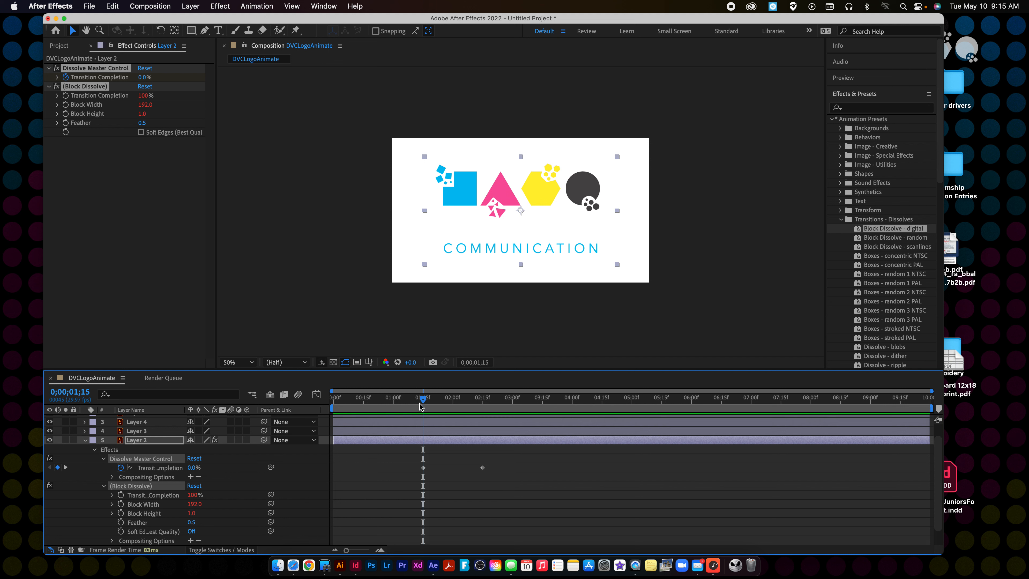
{"action": "left_click", "coordinate": [95, 450]}
Apply the Block Dissolve - digital preset to Layer 1 at 0;00;01;15, and move the current time to 0;00;01;07.
{"action": "left_click", "coordinate": [138, 484]}
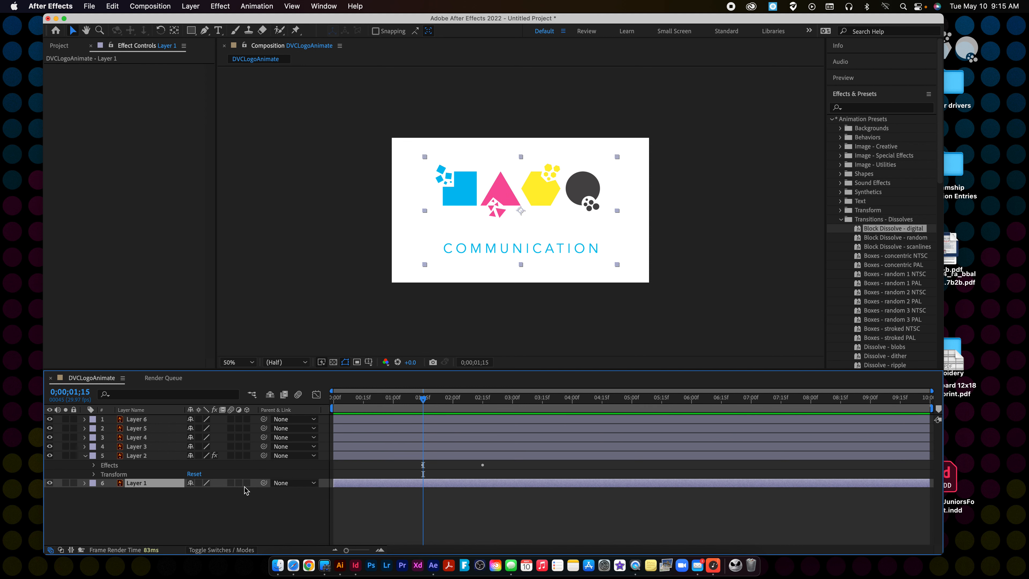
{"action": "left_click_drag", "start_coordinate": [893, 228], "coordinate": [158, 485]}
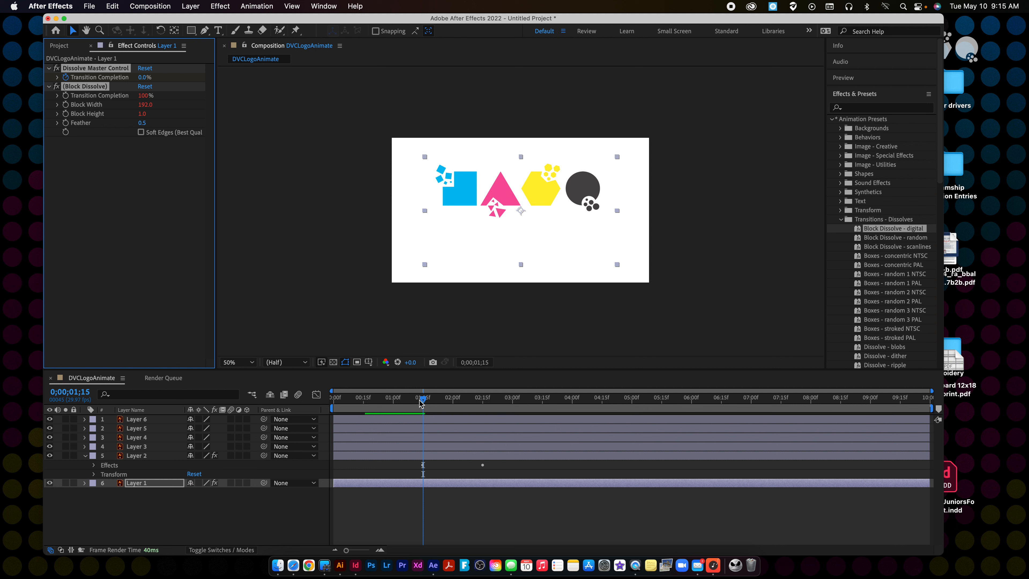
{"action": "mouse_move", "coordinate": [423, 401]}
{"action": "left_mouse_down"}
{"action": "mouse_move", "coordinate": [360, 402]}
{"action": "mouse_move", "coordinate": [502, 402]}
{"action": "mouse_move", "coordinate": [406, 403]}
{"action": "left_mouse_up"}
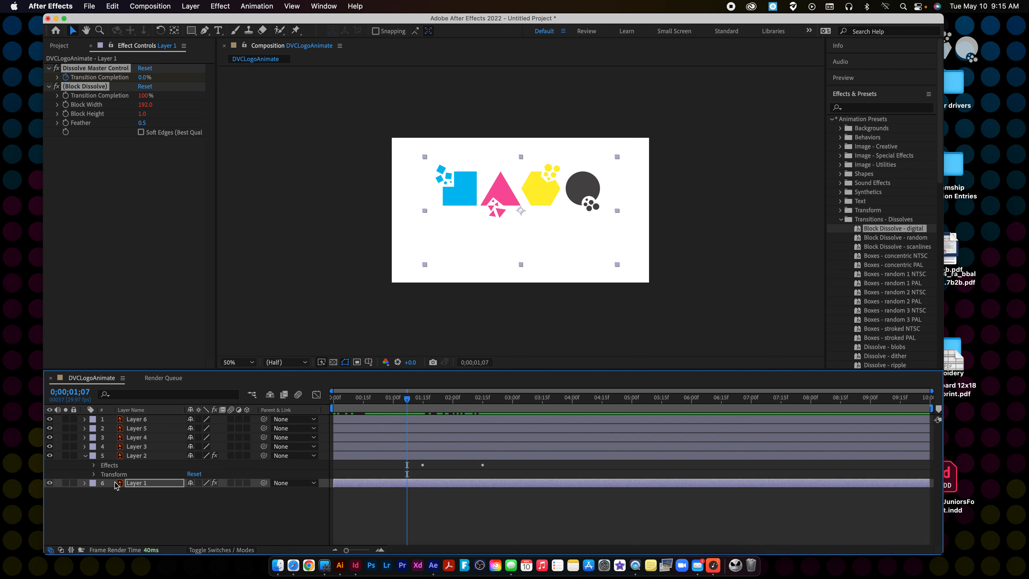
Check Layer 2's first Transition Completion keyframe under Dissolve Master Control, and collapse the layer.
{"action": "left_click", "coordinate": [94, 465]}
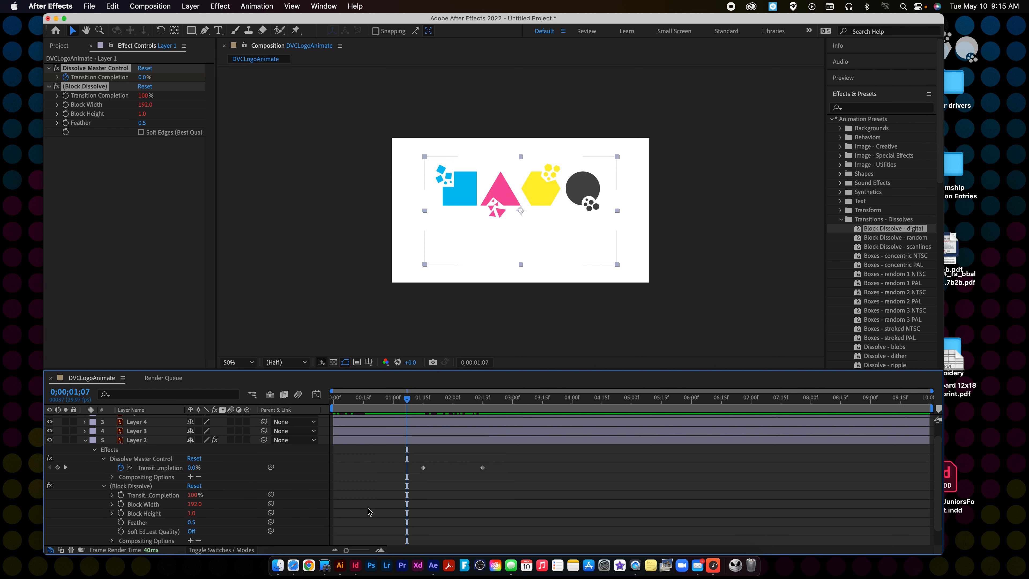
{"action": "left_click", "coordinate": [423, 468]}
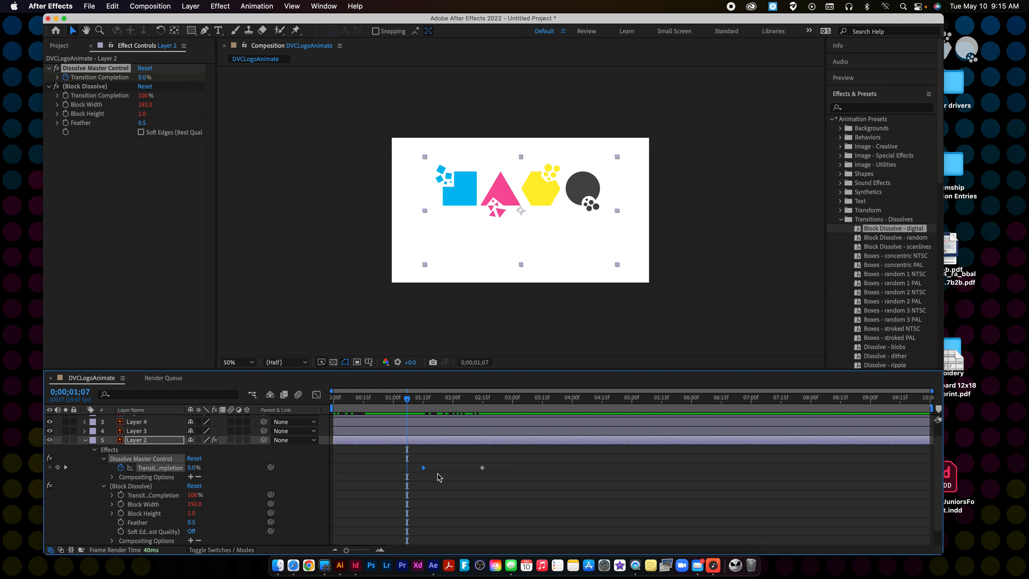
{"action": "left_click", "coordinate": [85, 441]}
Expand Layer 1's Dissolve Master Control and move both Transition Completion keyframes together to about 0;00;02;25 and 0;00;03;25.
{"action": "left_click", "coordinate": [85, 465]}
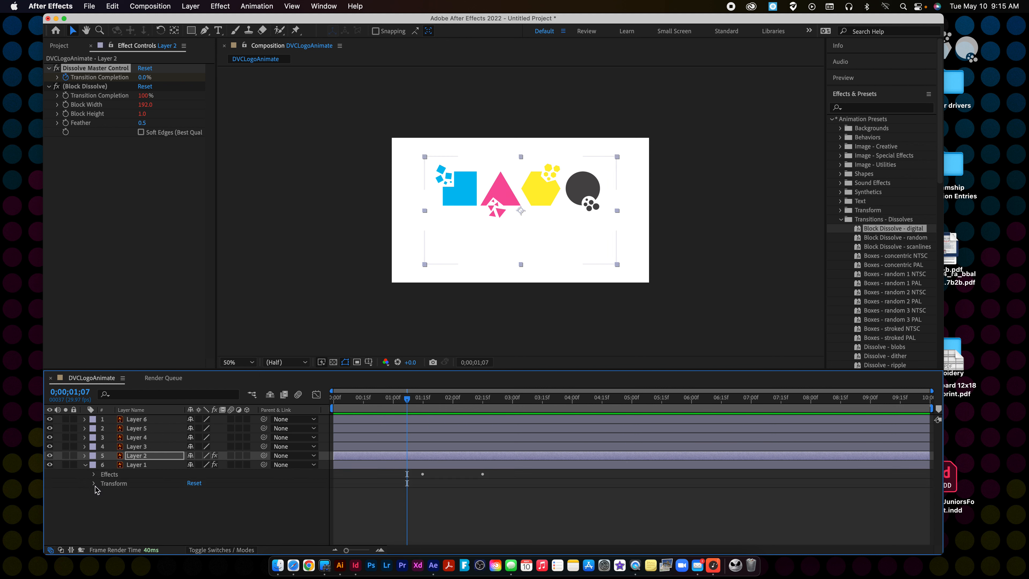
{"action": "left_click", "coordinate": [94, 474]}
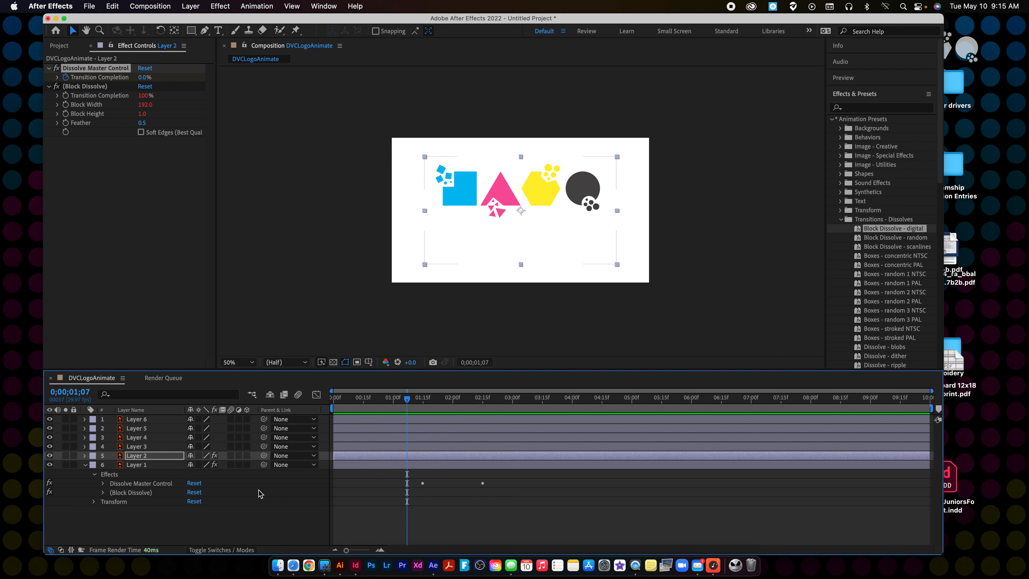
{"action": "left_click", "coordinate": [103, 492]}
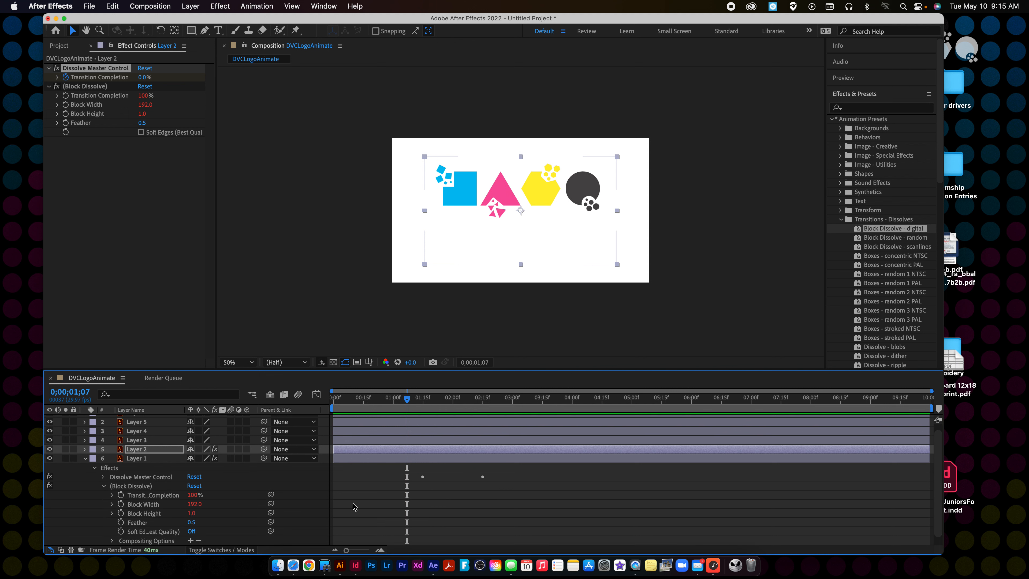
{"action": "left_click", "coordinate": [426, 485]}
{"action": "left_click", "coordinate": [173, 461]}
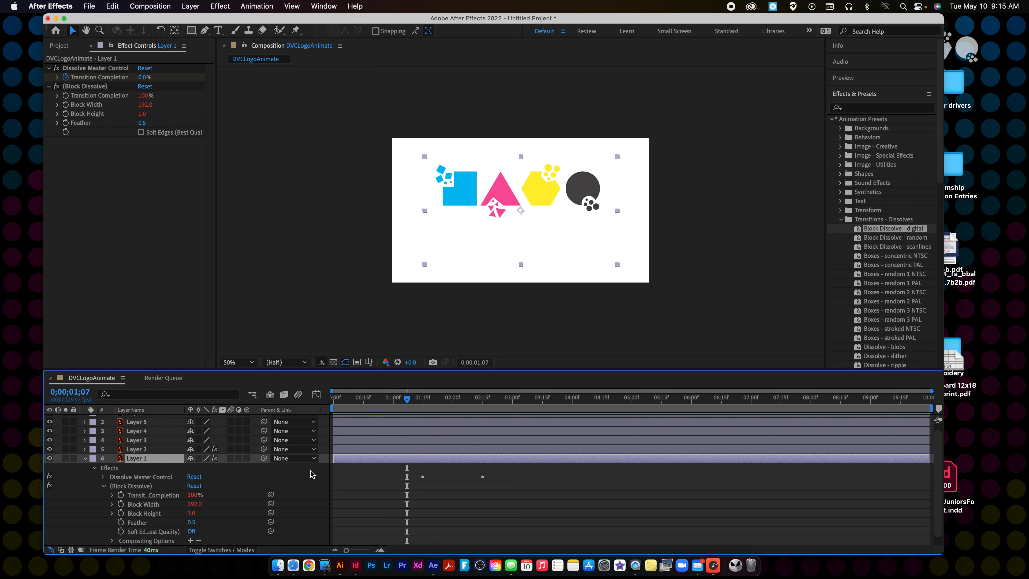
{"action": "left_click", "coordinate": [424, 481]}
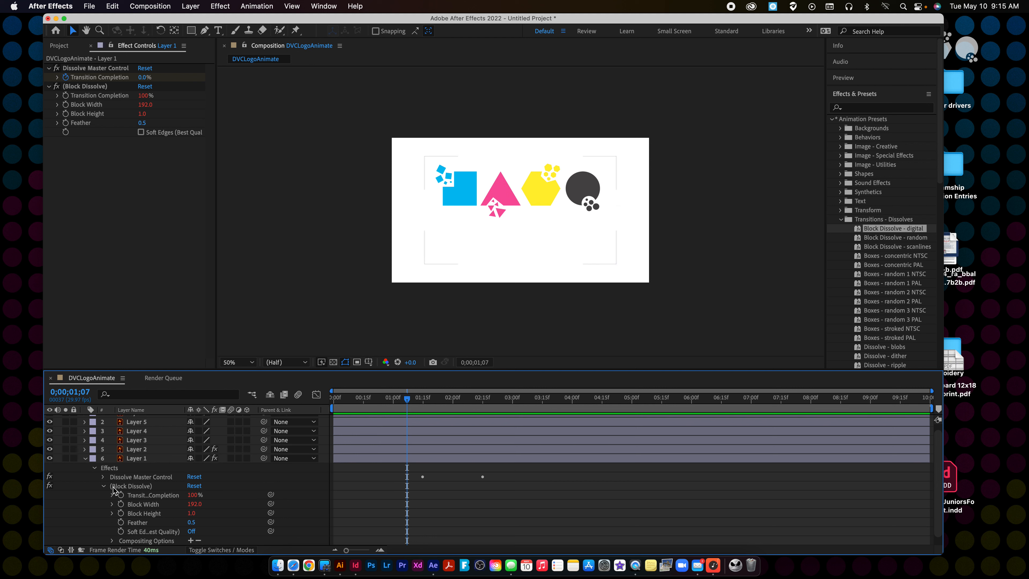
{"action": "left_click", "coordinate": [102, 477]}
{"action": "left_click", "coordinate": [424, 486]}
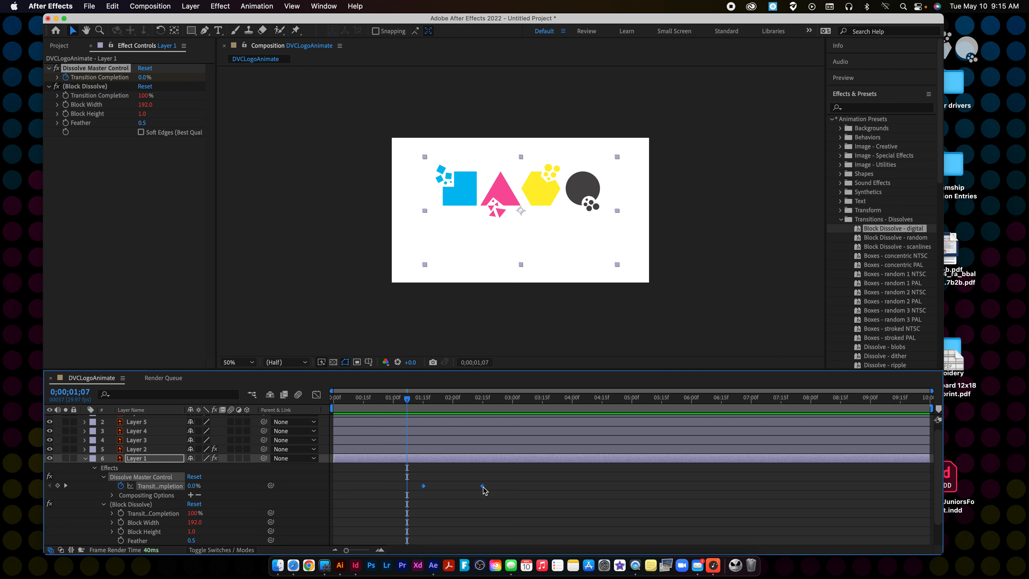
{"action": "mouse_move", "coordinate": [484, 490]}
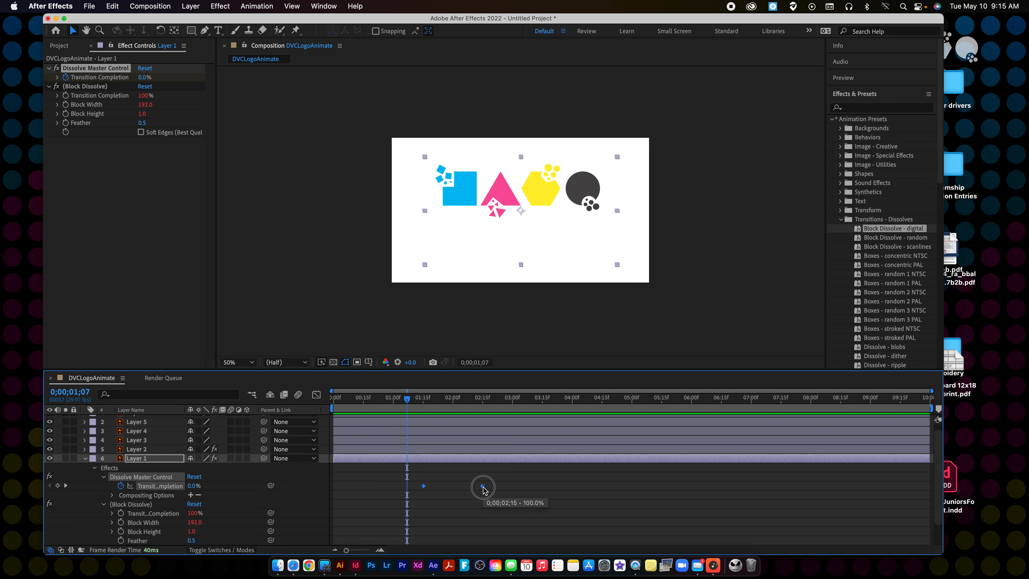
{"action": "left_click_drag", "start_coordinate": [482, 486], "coordinate": [563, 488]}
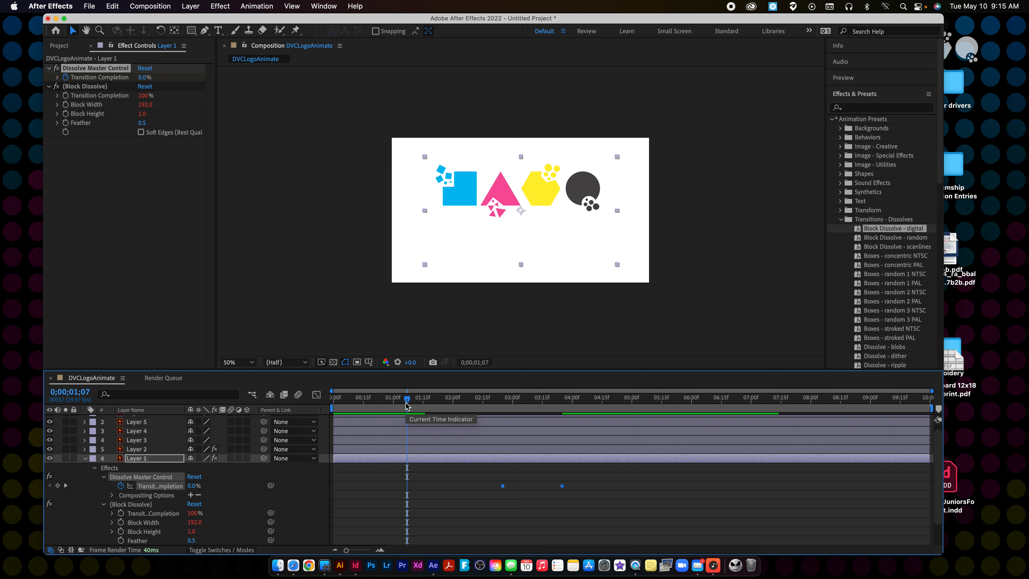
Preview the animation from the start of the composition through both text dissolves, stopping at 0;00;04;17.
{"action": "key", "text": "Home"}
{"action": "key", "text": "space"}
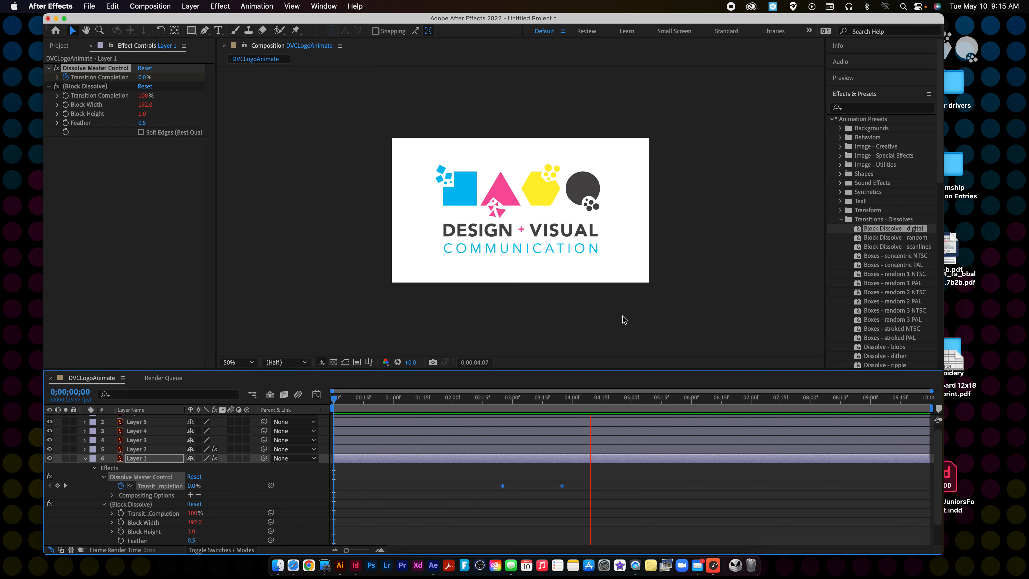
{"action": "key", "text": "space"}
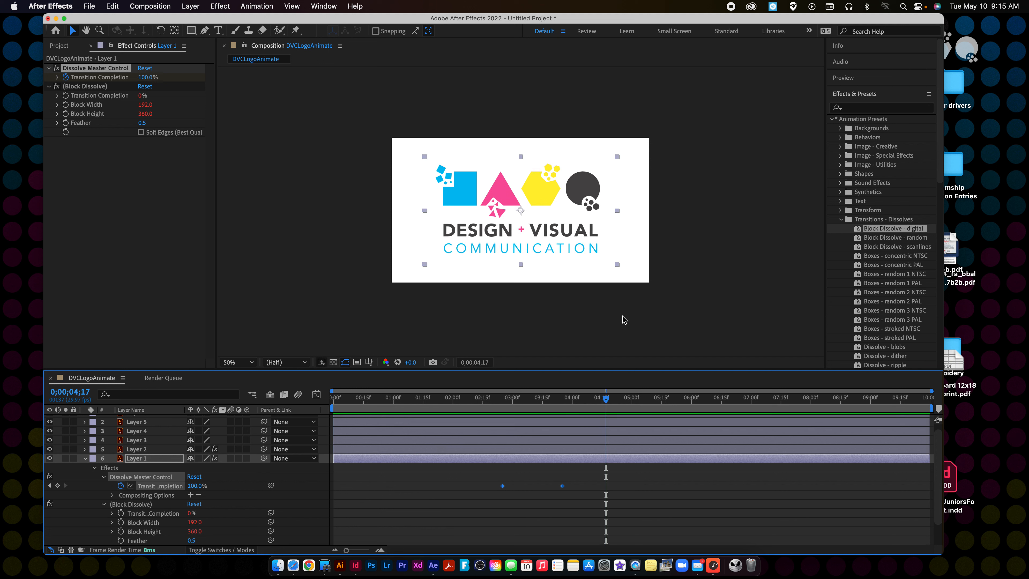